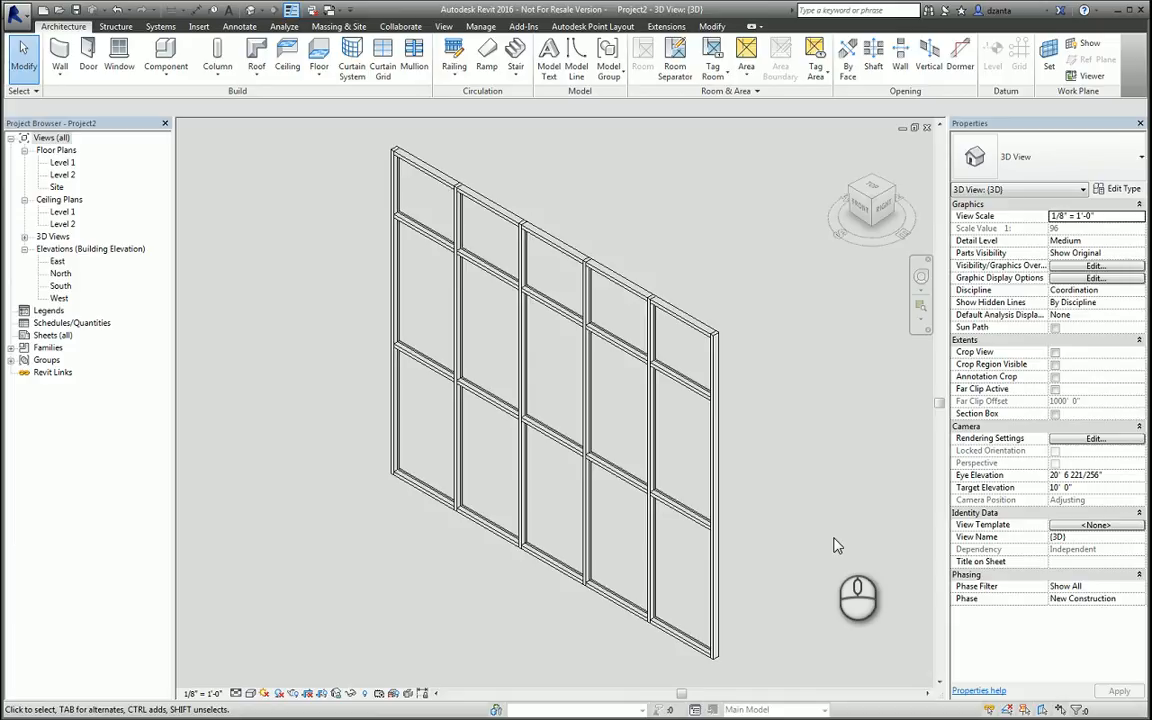
Change the curtain panel in the wall's upper corner beside the right end to the Solid system panel type and shade the 3D view.
{"action": "left_click", "coordinate": [705, 322]}
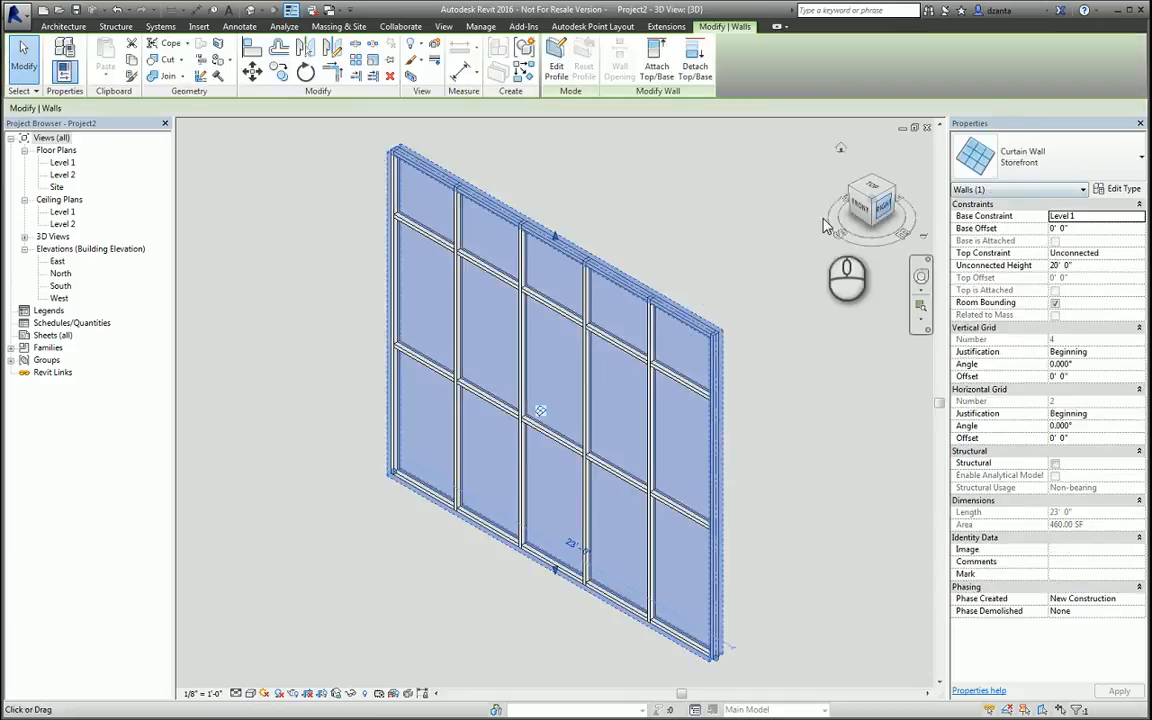
{"action": "left_click", "coordinate": [740, 231]}
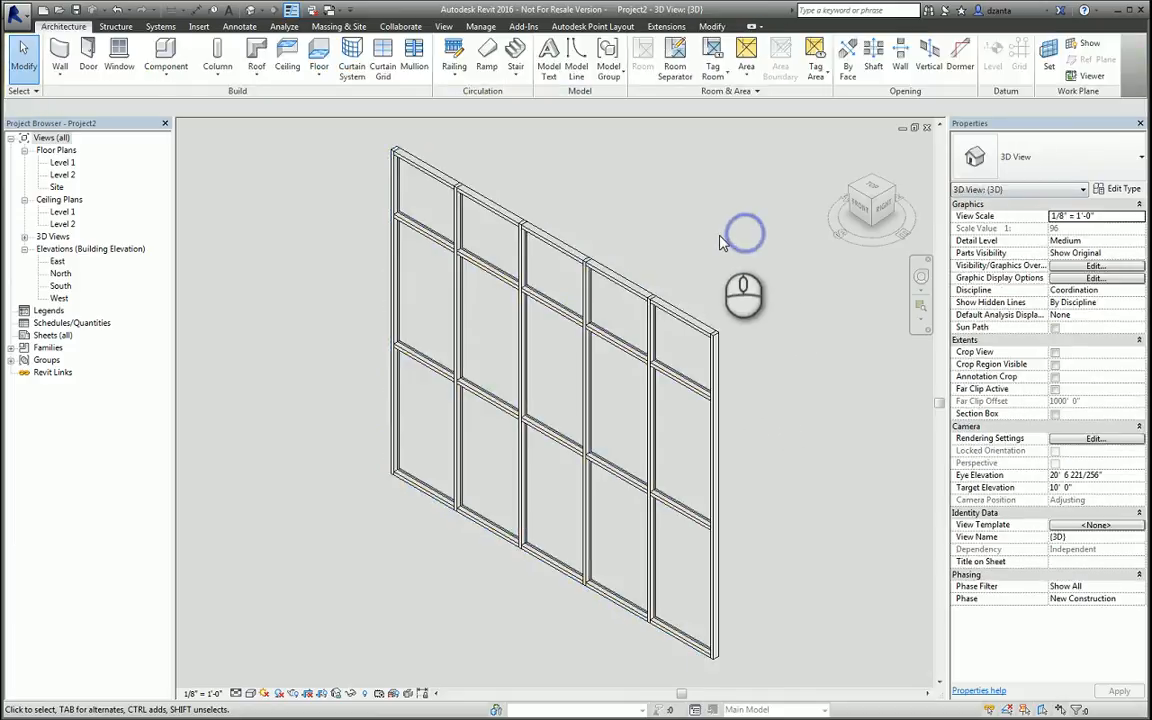
{"action": "key", "text": "Tab"}
{"action": "left_click", "coordinate": [703, 350]}
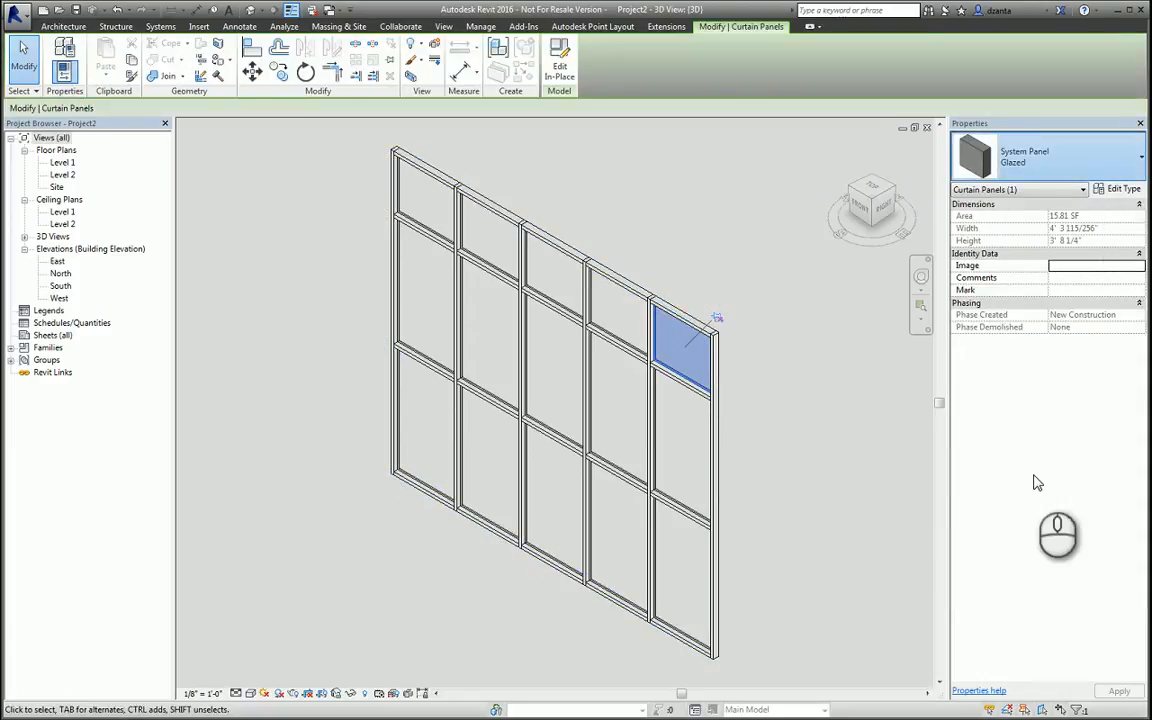
{"action": "left_click", "coordinate": [861, 470]}
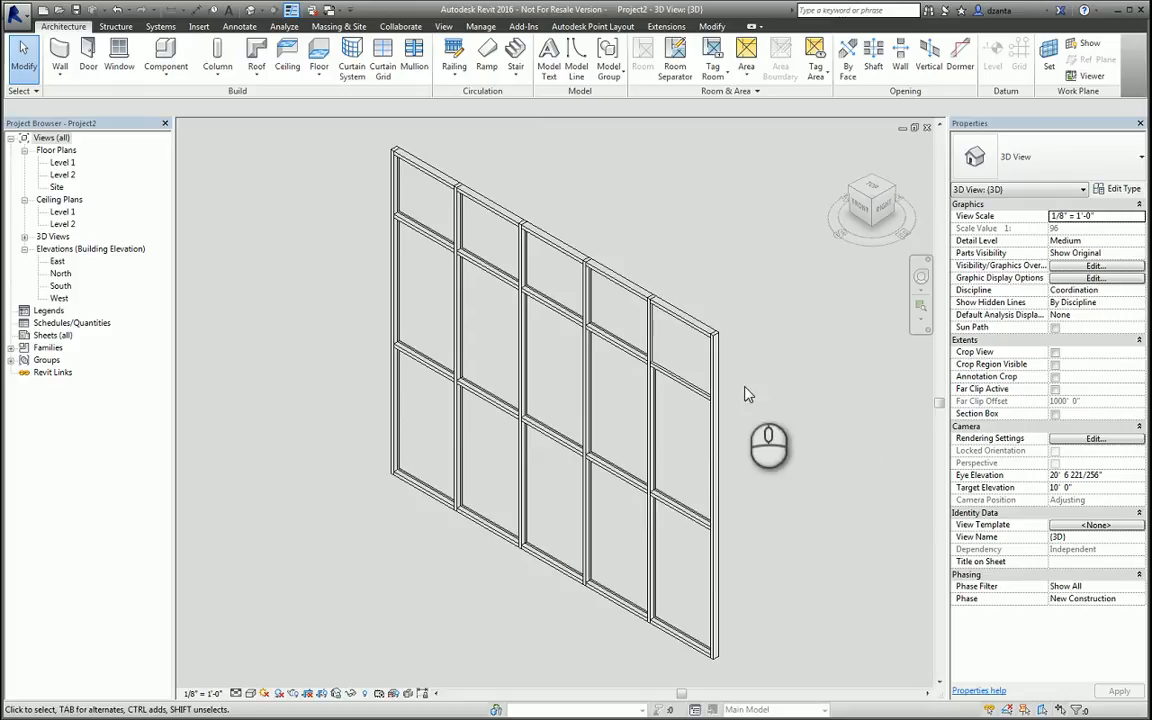
{"action": "key", "text": "s"}
{"action": "key", "text": "d"}
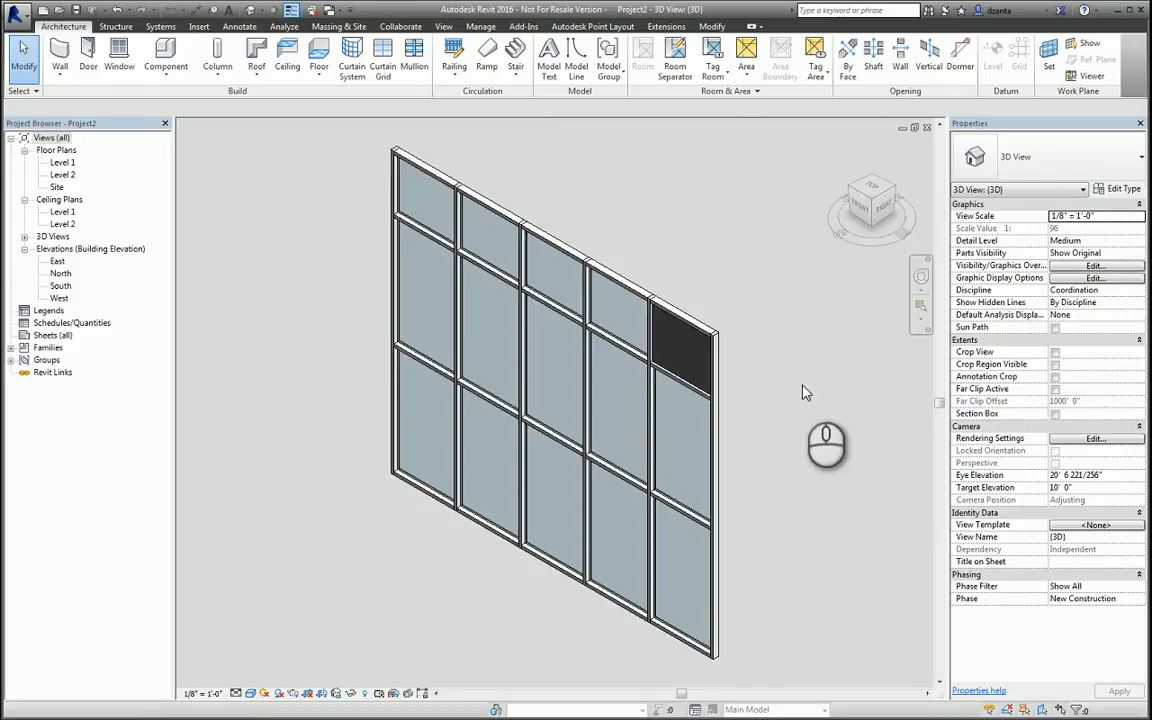
Assign a material from the material library to the Solid system panel type of the wall's upper corner panel.
{"action": "key", "text": "Tab"}
{"action": "left_click", "coordinate": [695, 368]}
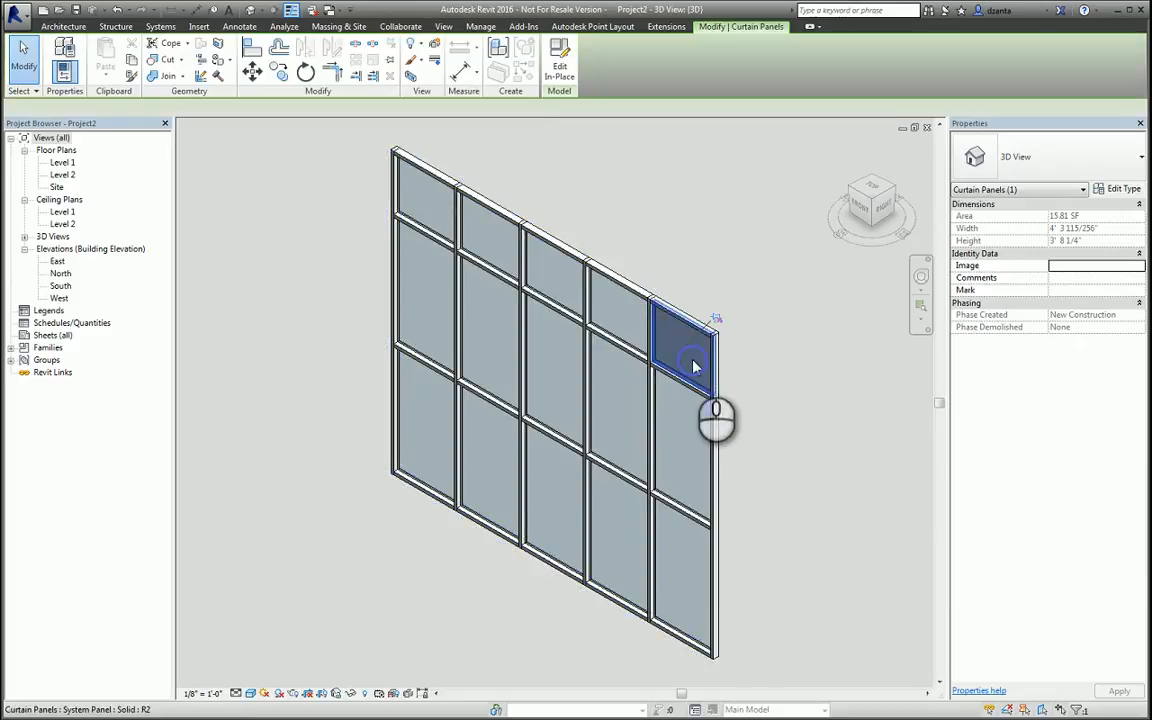
{"action": "left_click", "coordinate": [1117, 188]}
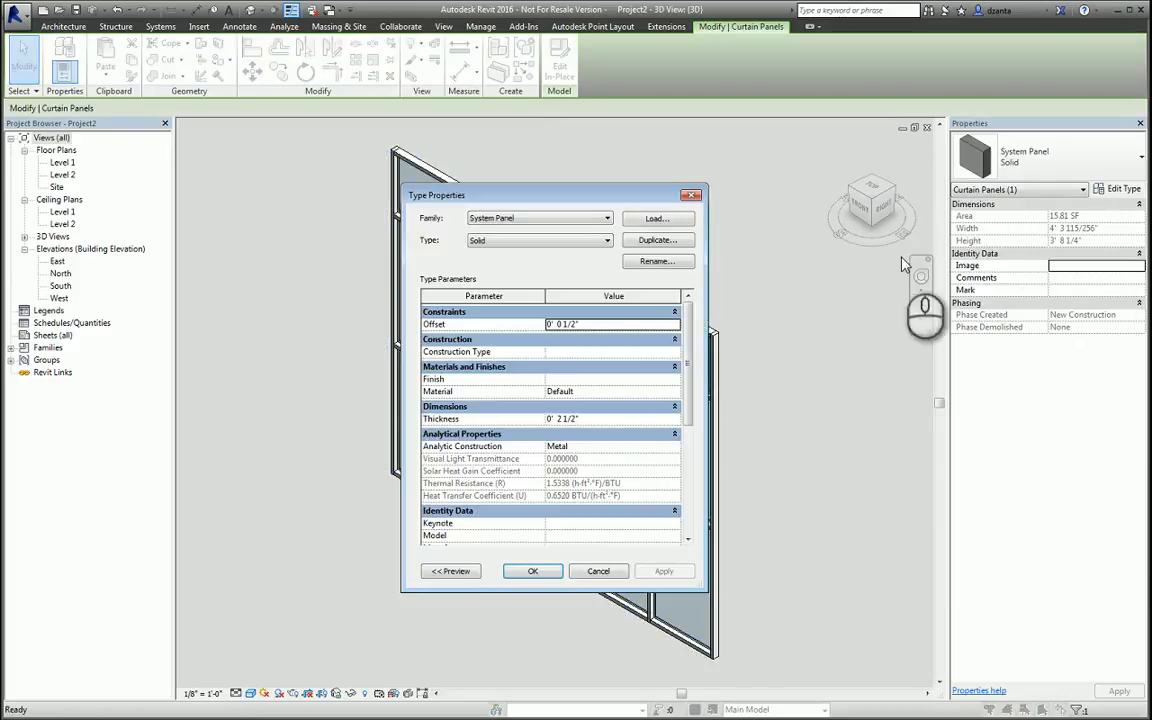
{"action": "double_click", "coordinate": [675, 393]}
{"action": "double_click", "coordinate": [449, 250]}
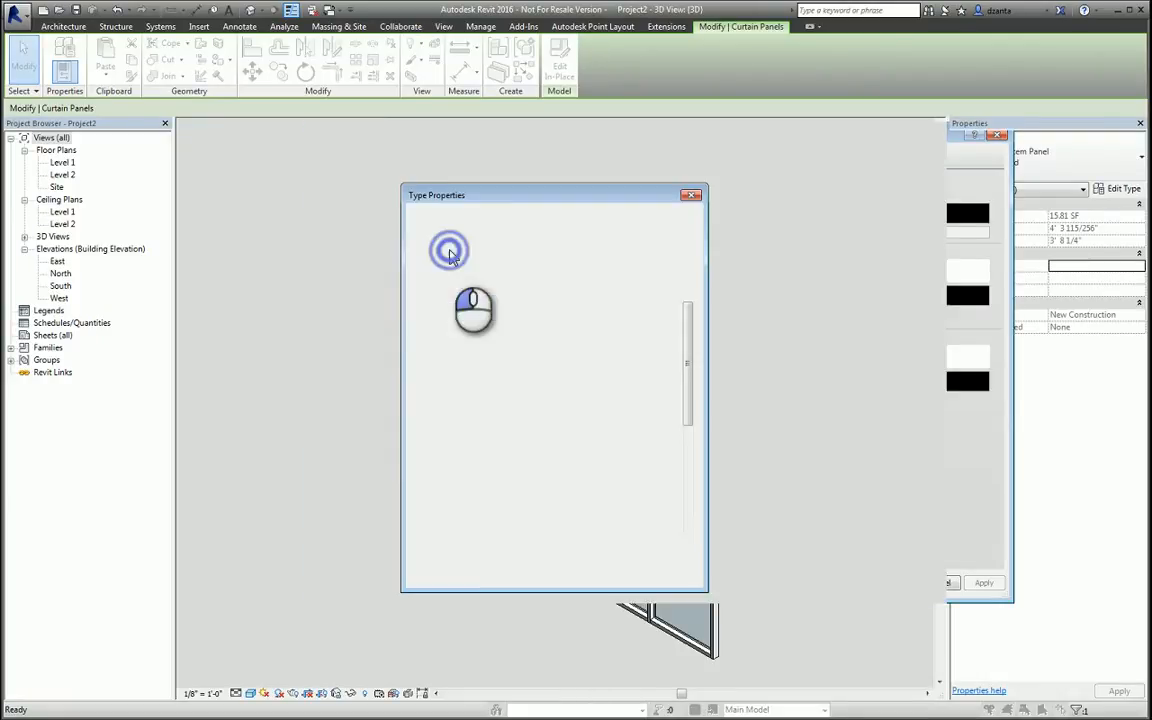
{"action": "left_click", "coordinate": [537, 567]}
{"action": "left_click", "coordinate": [748, 576]}
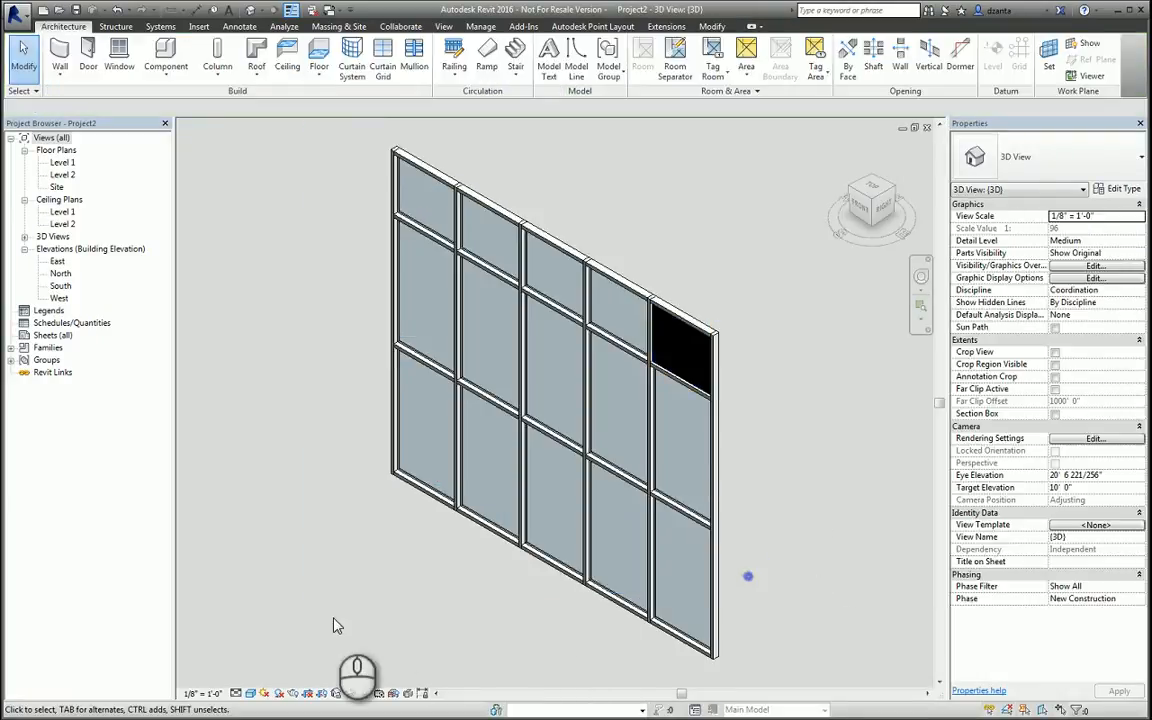
Change the 3D view's visual style to display the curtain panels with their material appearance.
{"action": "left_click", "coordinate": [251, 694]}
{"action": "left_click", "coordinate": [245, 606]}
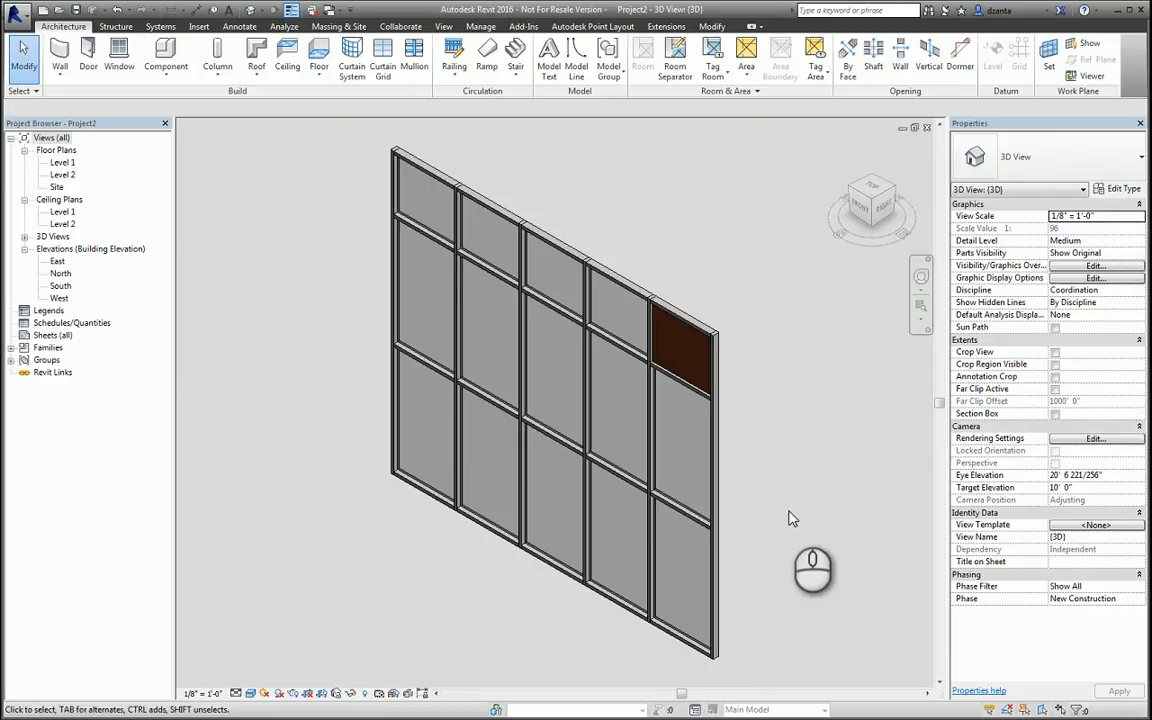
{"action": "middle_click_drag", "start_coordinate": [770, 505], "coordinate": [532, 480], "text": "shift"}
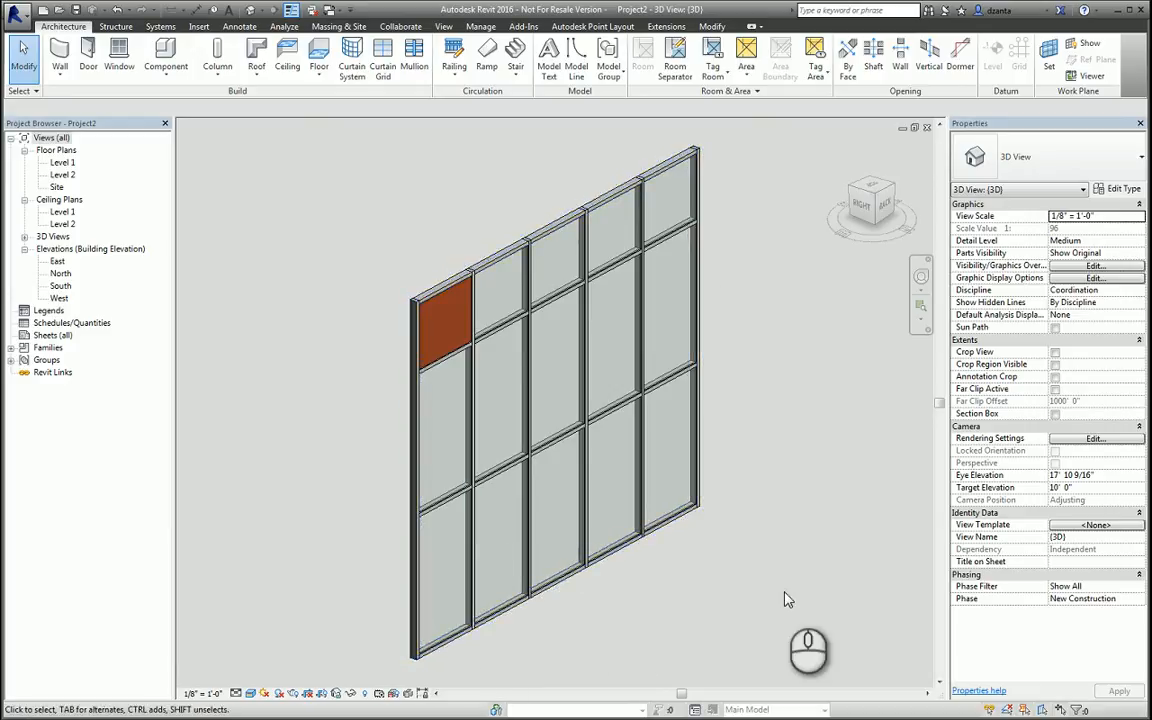
Set the vertical mullions' Interior, Border 1 and Border 2 types to None in the Storefront curtain wall type.
{"action": "left_click", "coordinate": [705, 182]}
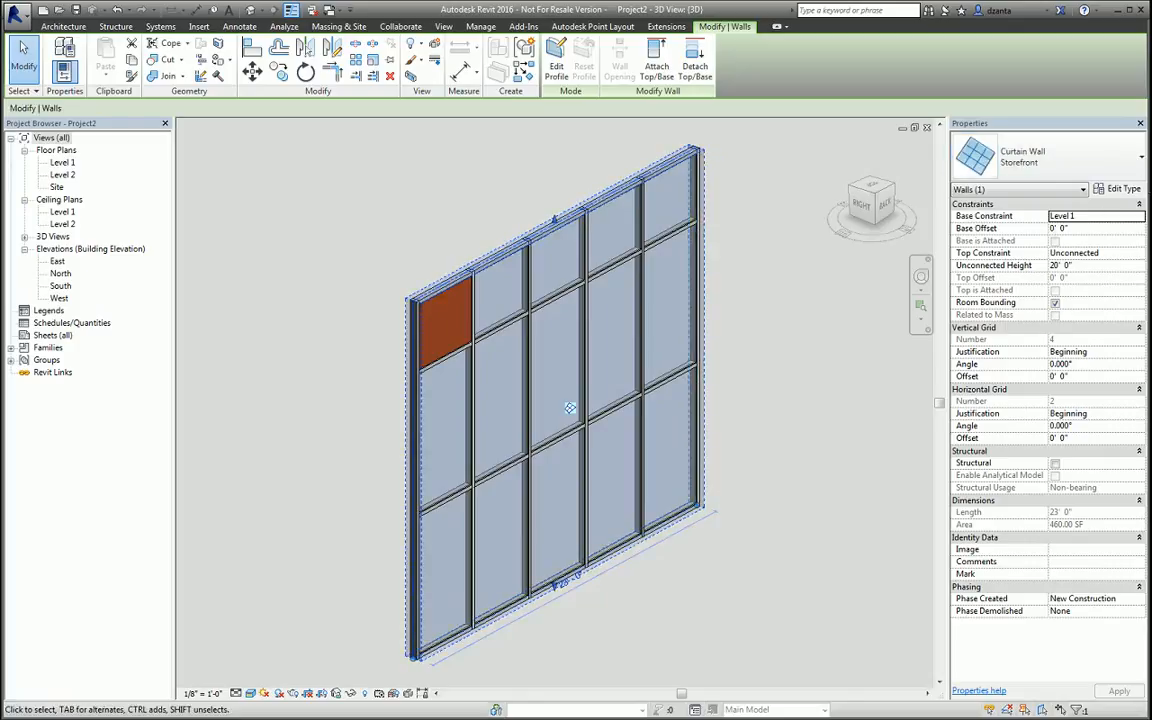
{"action": "left_click", "coordinate": [1130, 192]}
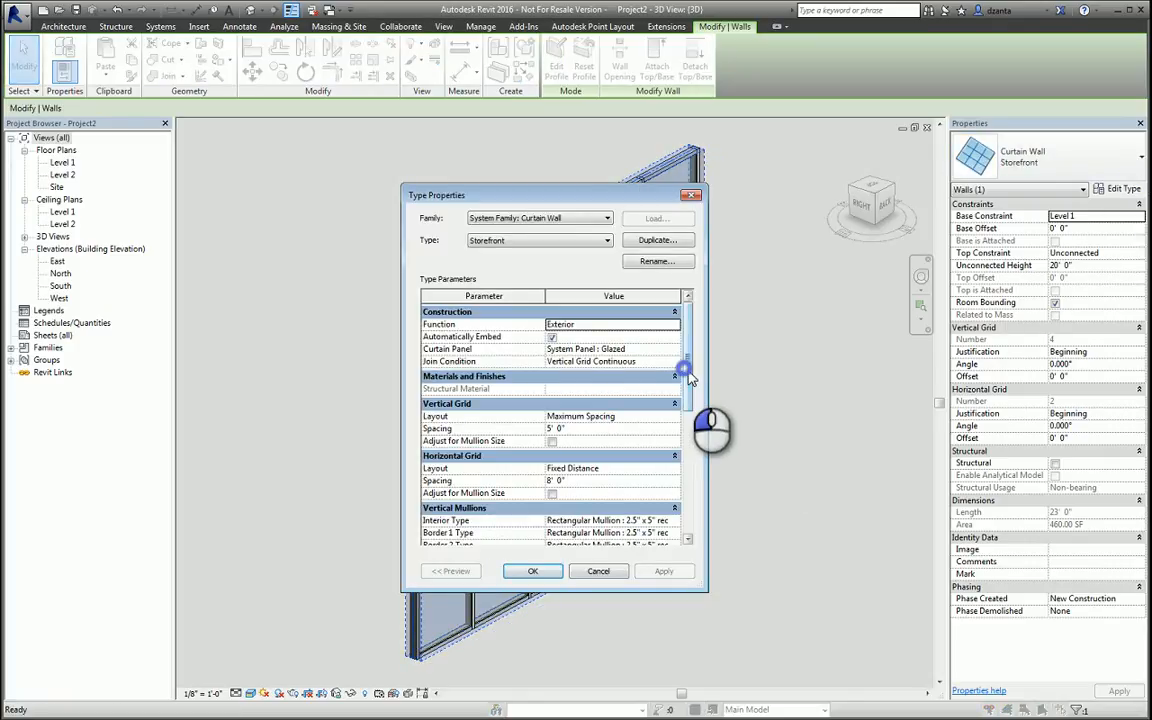
{"action": "left_click_drag", "start_coordinate": [688, 375], "coordinate": [677, 423]}
{"action": "left_click", "coordinate": [675, 401]}
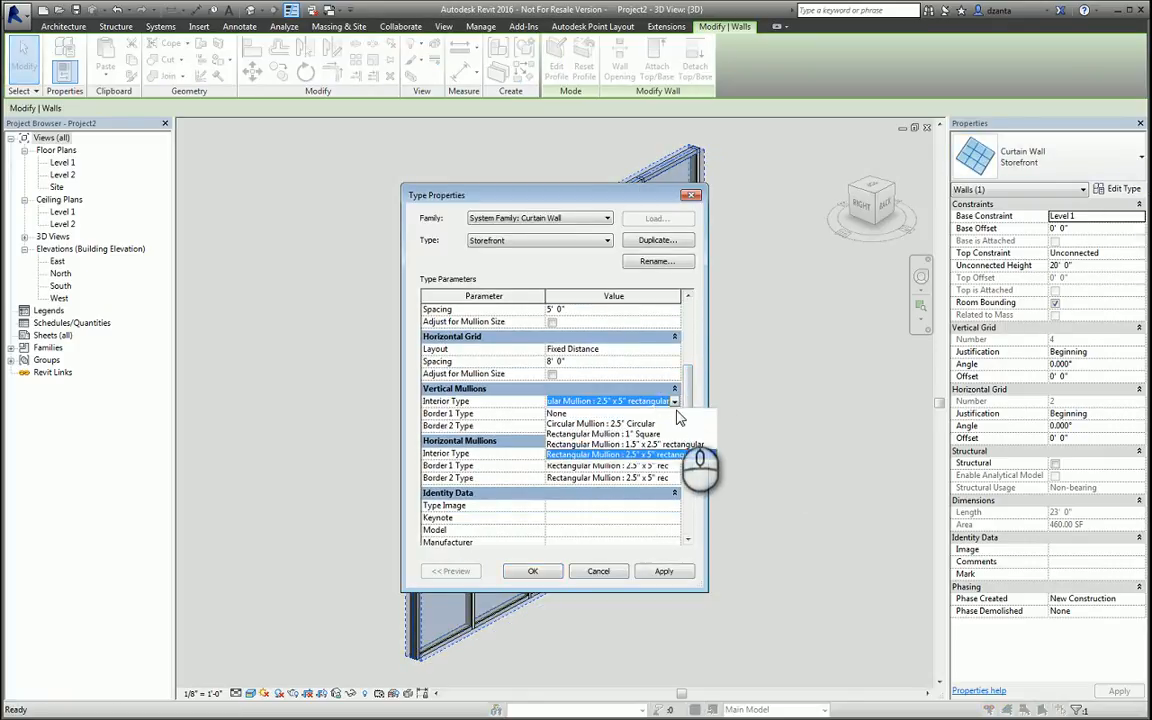
{"action": "left_click", "coordinate": [676, 413]}
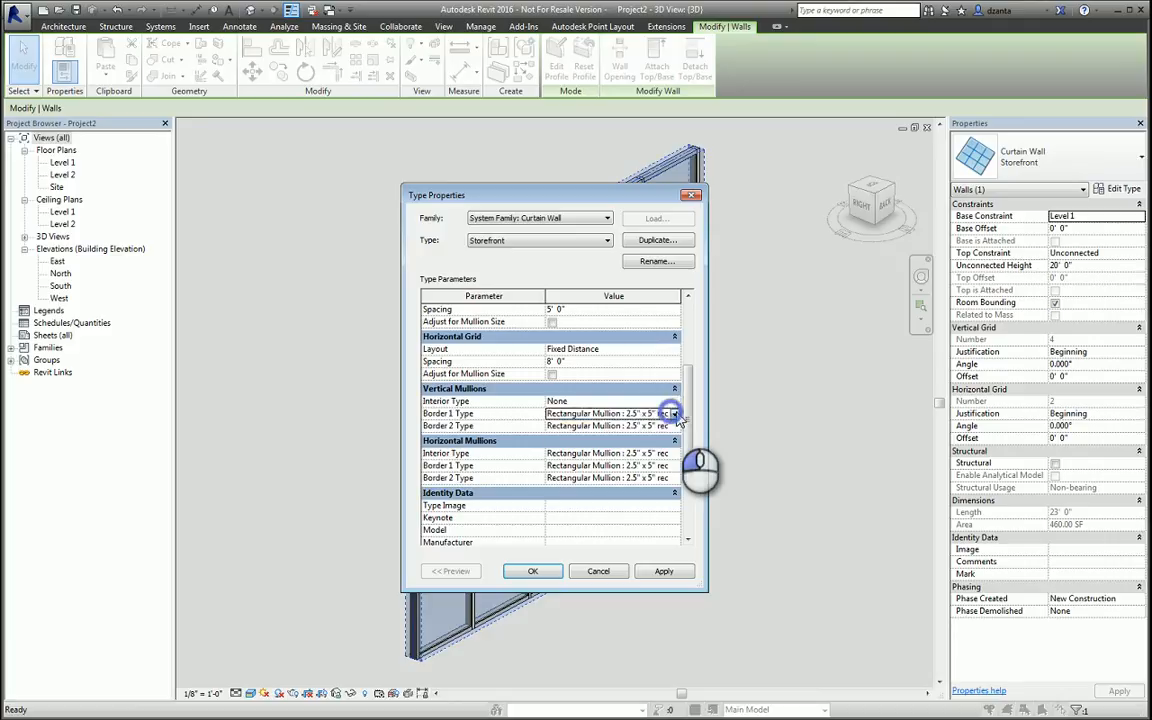
{"action": "left_click", "coordinate": [675, 413]}
{"action": "scroll", "coordinate": [703, 440], "scroll_direction": "up", "scroll_amount": 2}
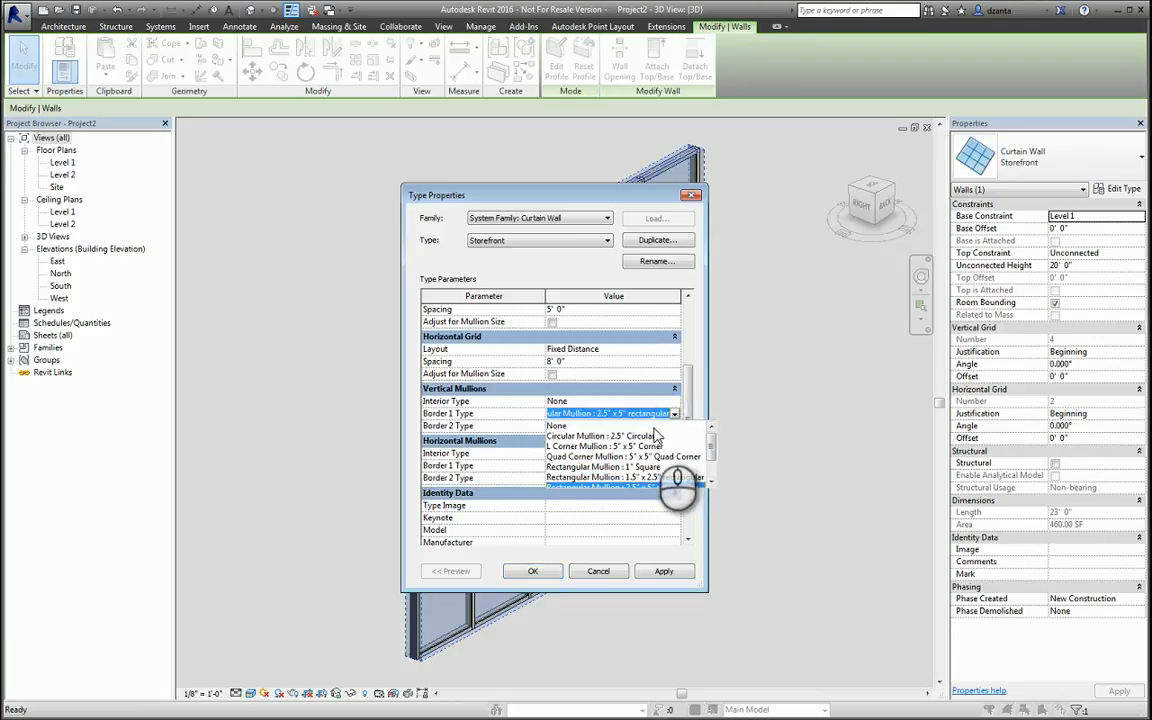
{"action": "left_click", "coordinate": [657, 426]}
{"action": "left_click", "coordinate": [675, 426]}
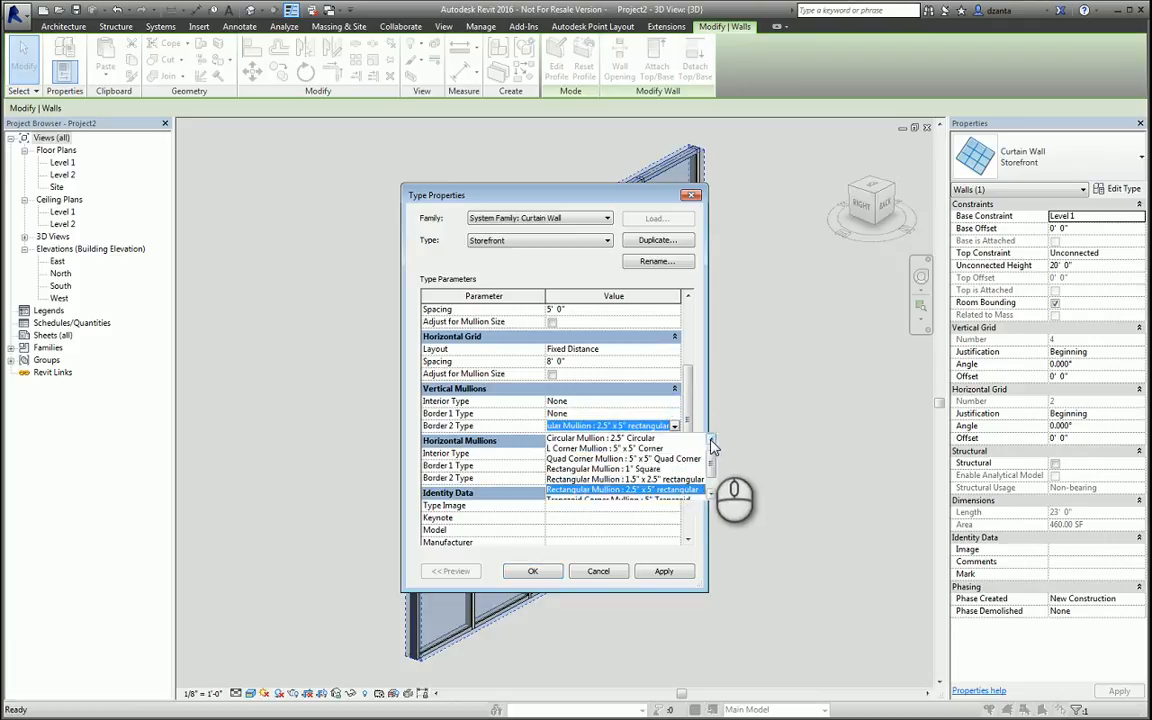
{"action": "left_click", "coordinate": [710, 446]}
{"action": "left_click", "coordinate": [662, 438]}
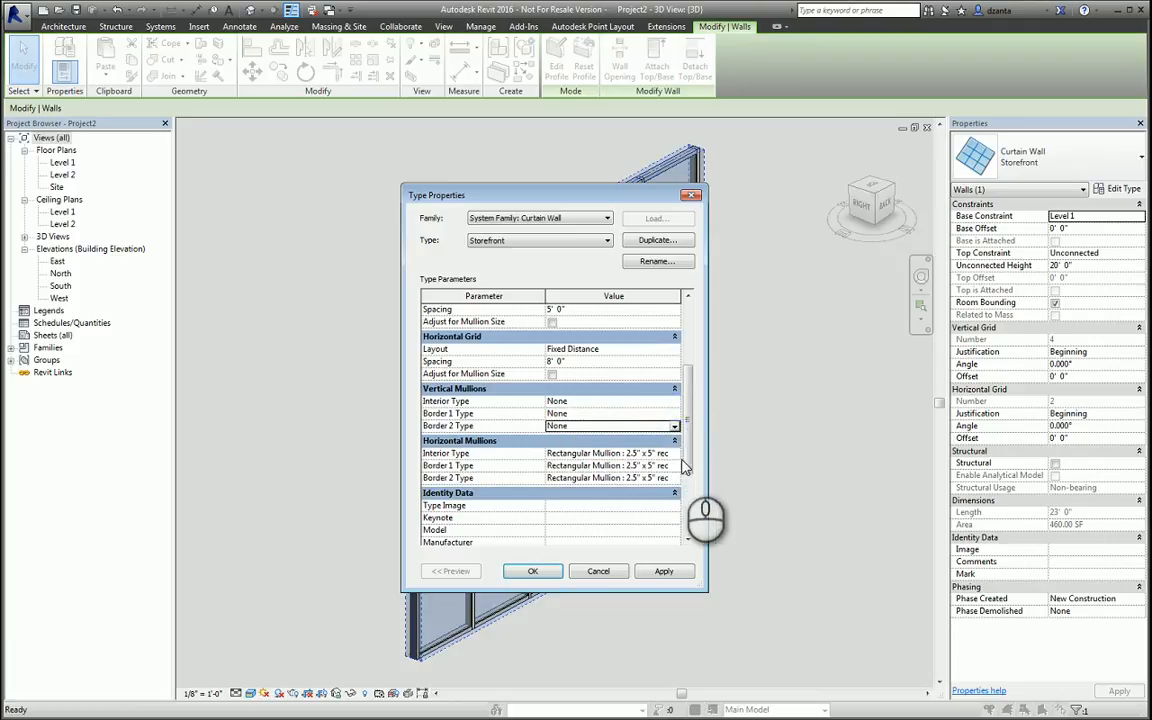
Set the horizontal mullions' Interior, Border 1 and Border 2 types to None and delete the wall's existing mullions.
{"action": "left_click", "coordinate": [675, 455]}
{"action": "left_click", "coordinate": [660, 462]}
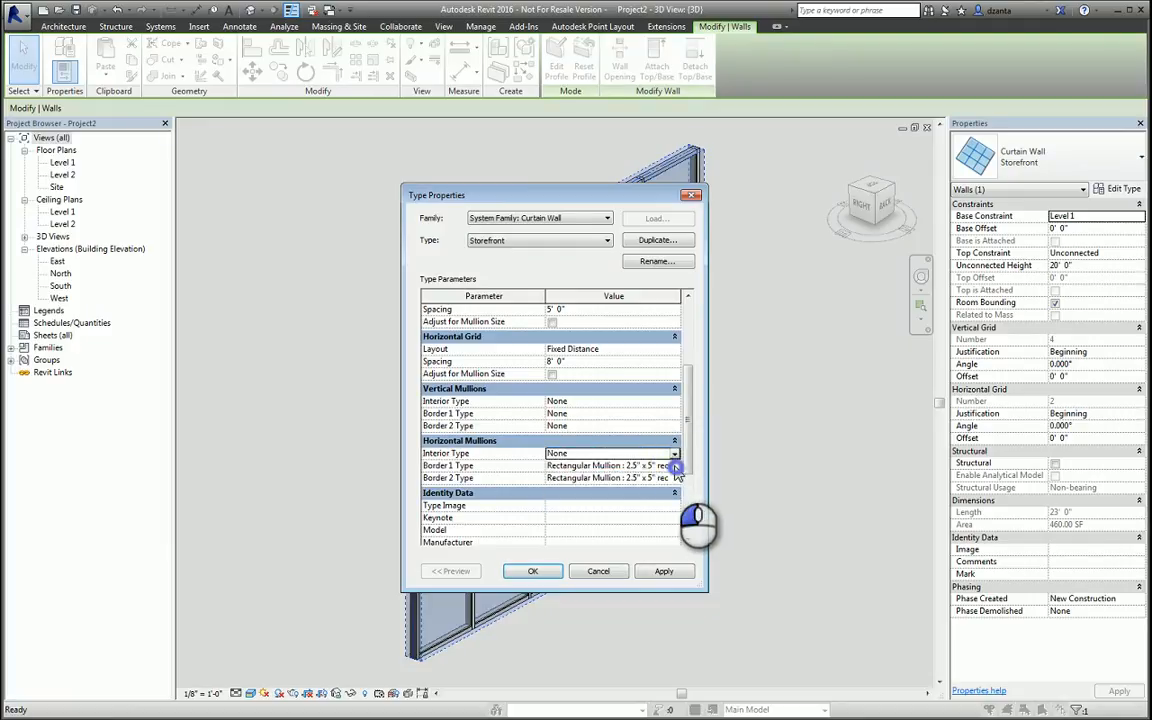
{"action": "left_click", "coordinate": [675, 466]}
{"action": "scroll", "coordinate": [645, 480], "scroll_direction": "up", "scroll_amount": 2}
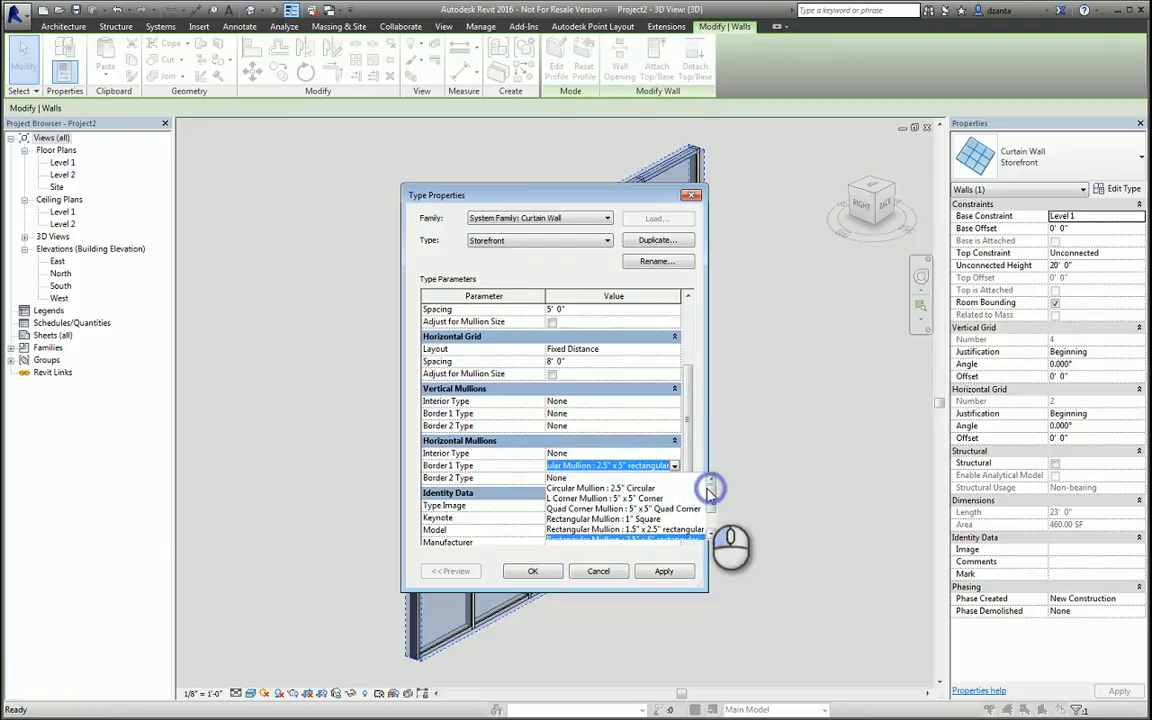
{"action": "left_click", "coordinate": [655, 478]}
{"action": "left_click", "coordinate": [672, 479]}
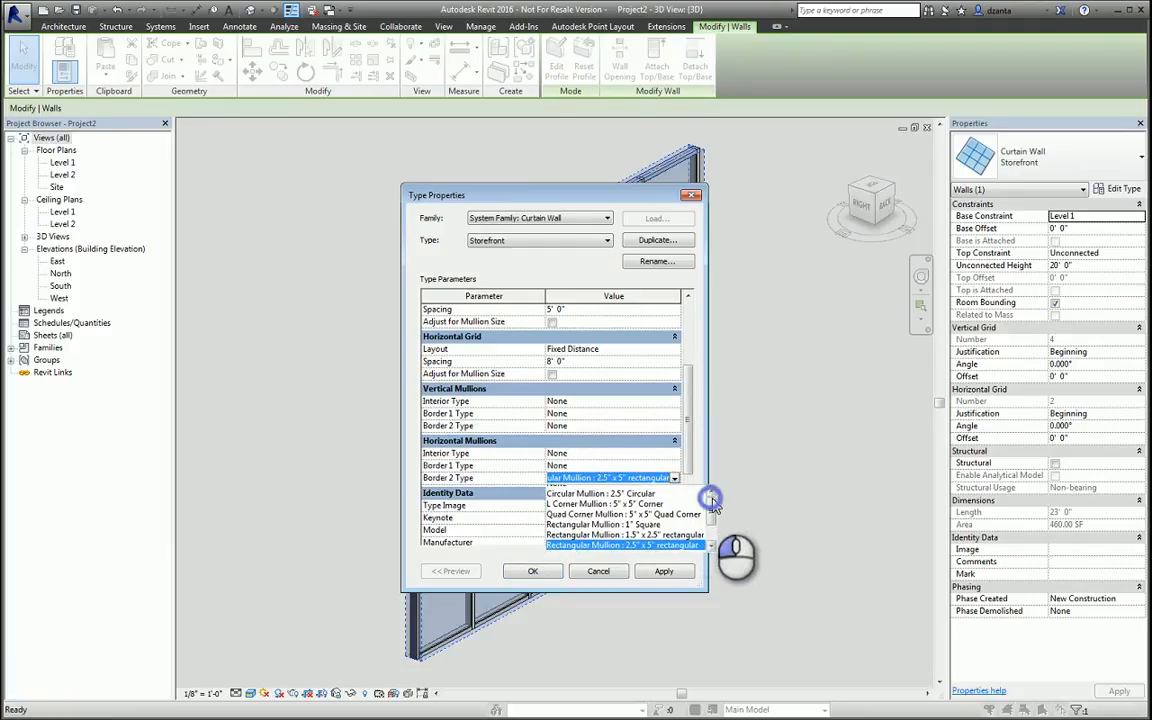
{"action": "scroll", "coordinate": [664, 500], "scroll_direction": "up", "scroll_amount": 1}
{"action": "left_click", "coordinate": [660, 490]}
{"action": "left_click", "coordinate": [662, 572]}
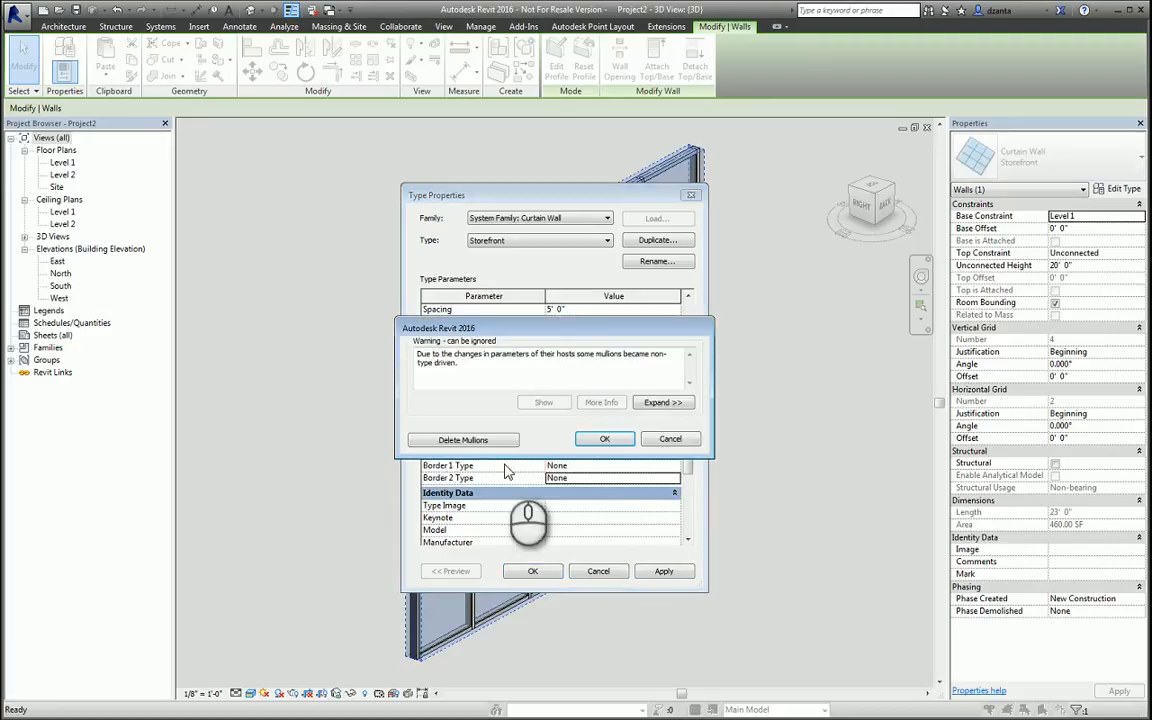
{"action": "left_click", "coordinate": [468, 440]}
{"action": "left_click", "coordinate": [532, 571]}
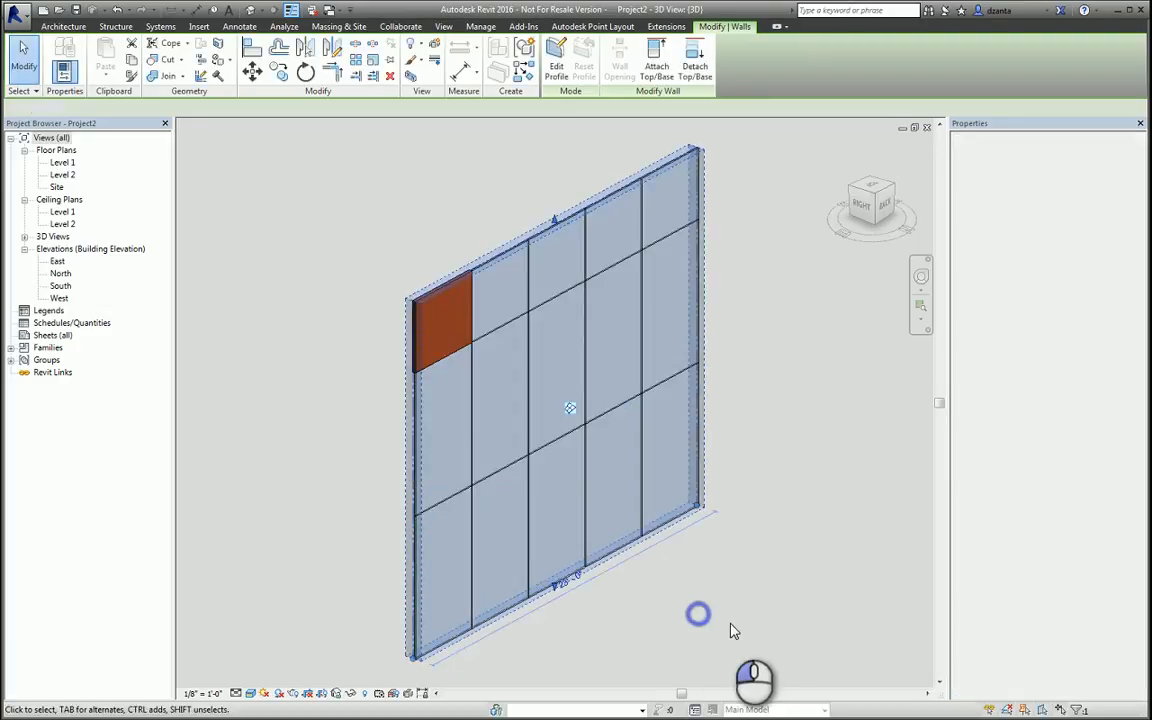
{"action": "left_click", "coordinate": [733, 630]}
Examine the joints and edges of the curtain wall's panels up close from the back and the front.
{"action": "scroll", "coordinate": [565, 390], "scroll_direction": "up", "scroll_amount": 6}
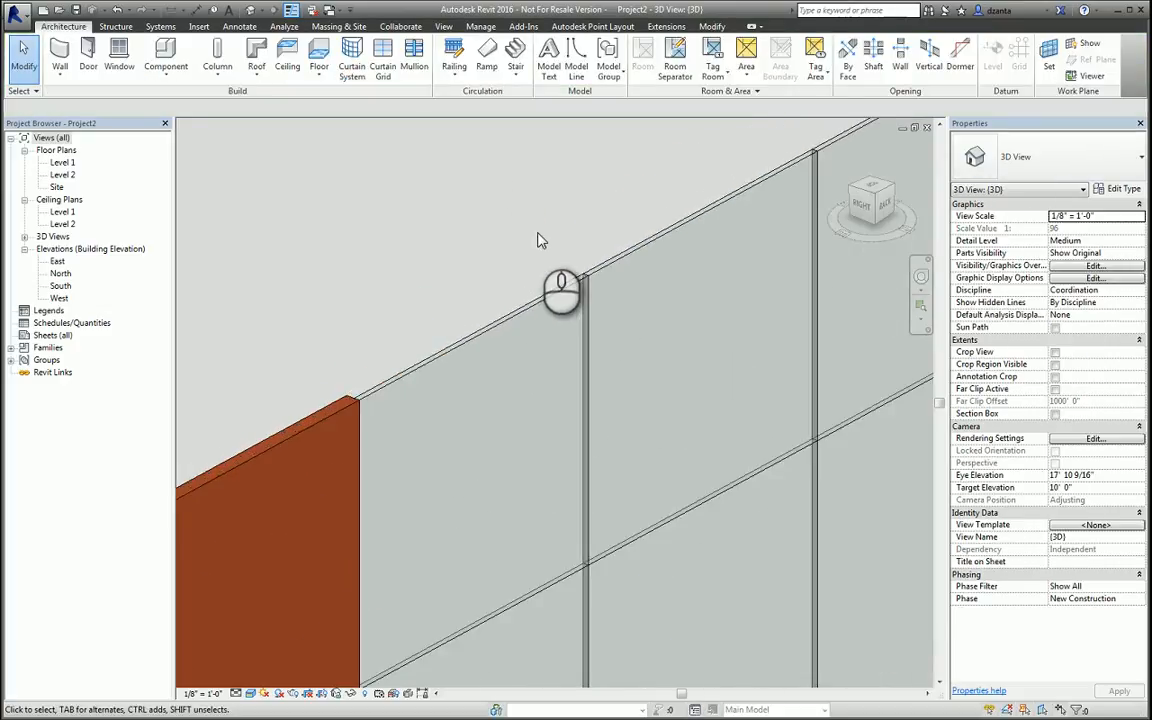
{"action": "scroll", "coordinate": [537, 240], "scroll_direction": "down", "scroll_amount": 5}
{"action": "middle_click_drag", "start_coordinate": [496, 235], "coordinate": [736, 456], "text": "shift"}
{"action": "middle_click_drag", "start_coordinate": [735, 509], "coordinate": [733, 476], "text": "shift"}
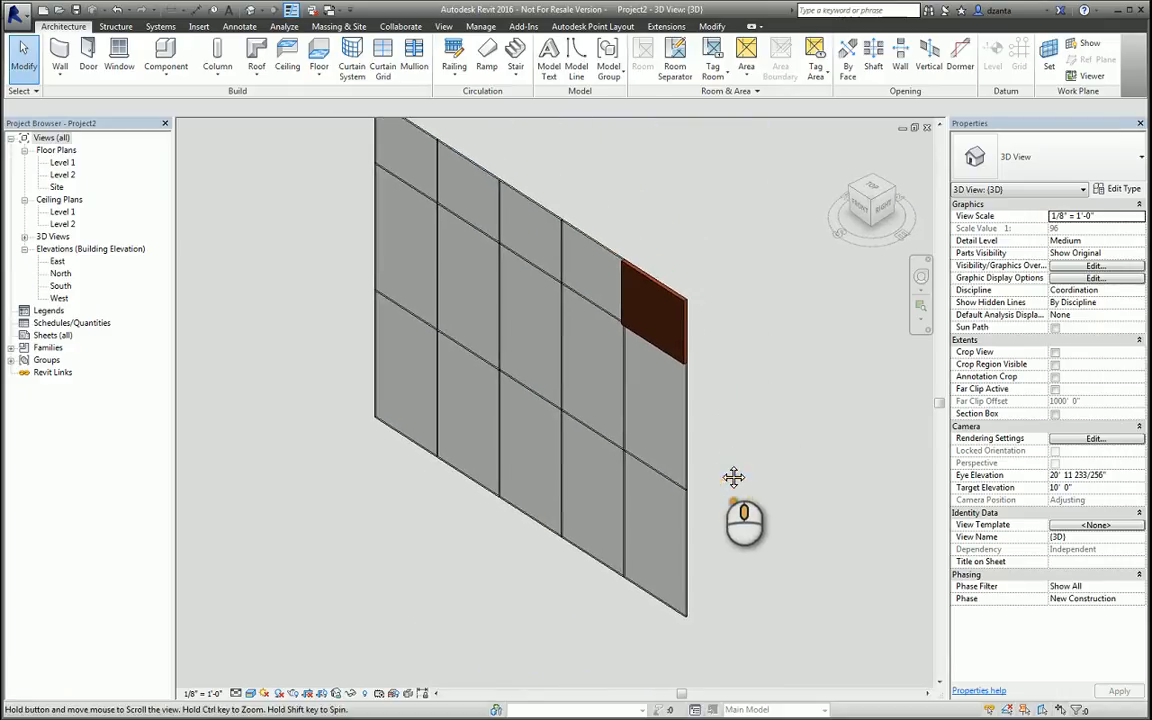
{"action": "scroll", "coordinate": [697, 626], "scroll_direction": "up", "scroll_amount": 3}
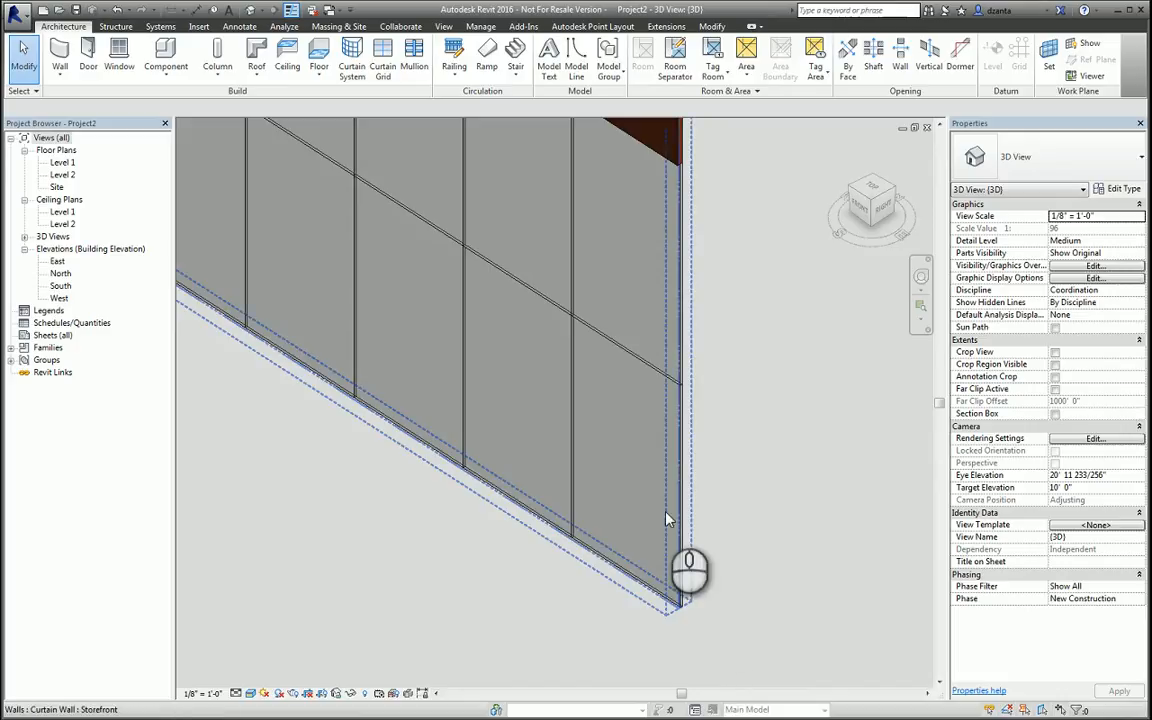
{"action": "scroll", "coordinate": [632, 408], "scroll_direction": "down", "scroll_amount": 5}
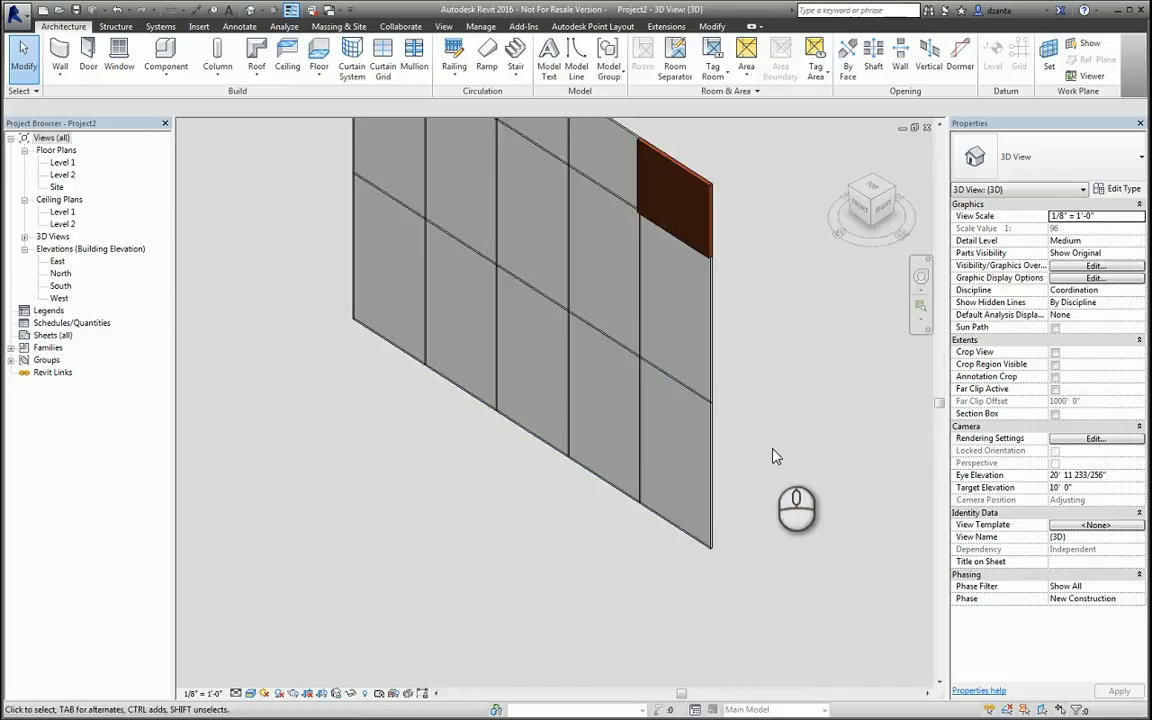
{"action": "middle_click_drag", "start_coordinate": [787, 397], "coordinate": [767, 457]}
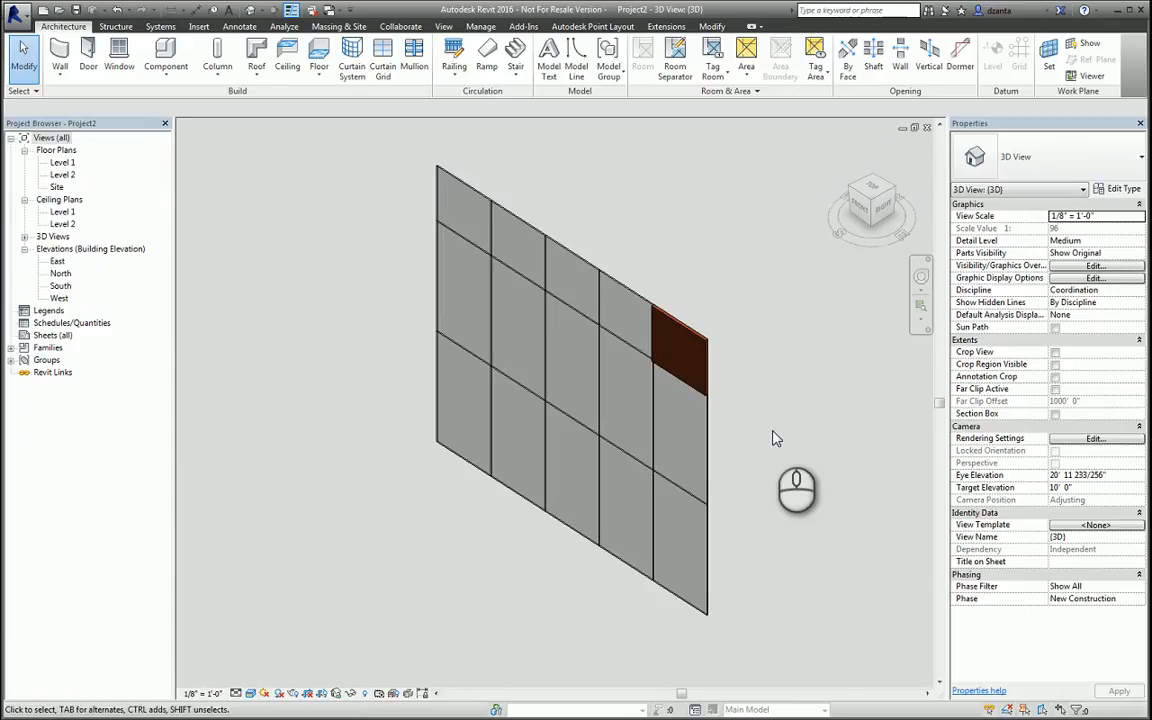
Open the family file curtain panel custom.rfa and review its panel in the 3D view and the Exterior elevation.
{"action": "left_click", "coordinate": [60, 12]}
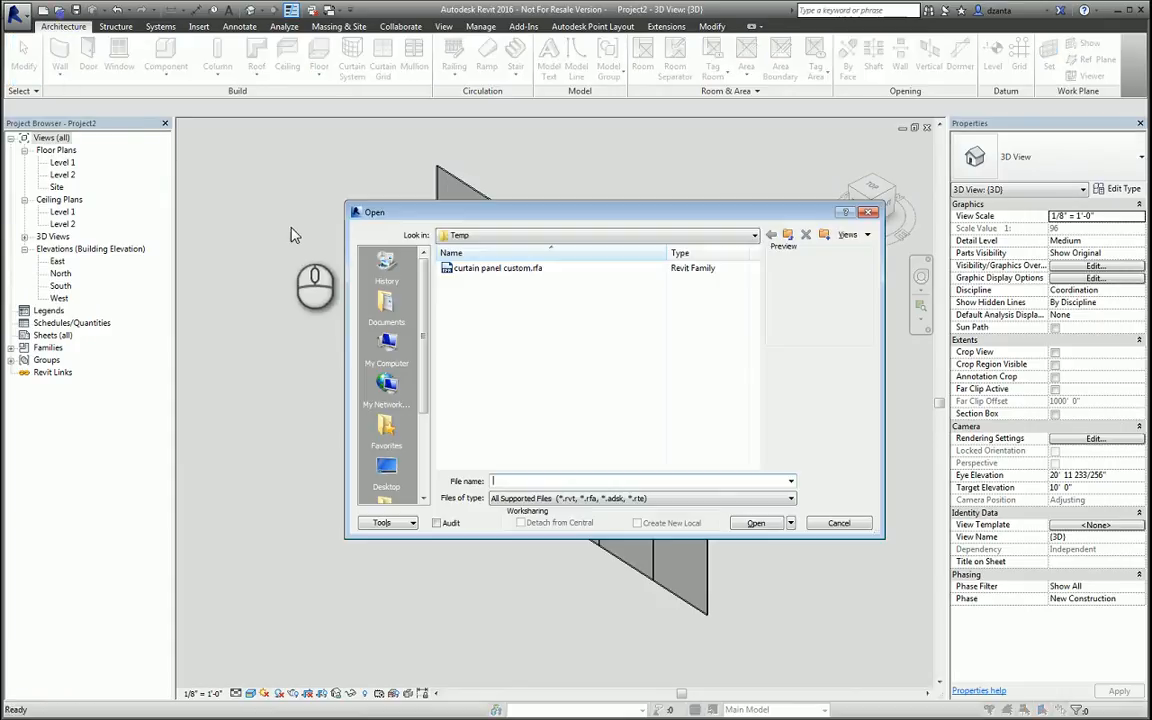
{"action": "double_click", "coordinate": [476, 267]}
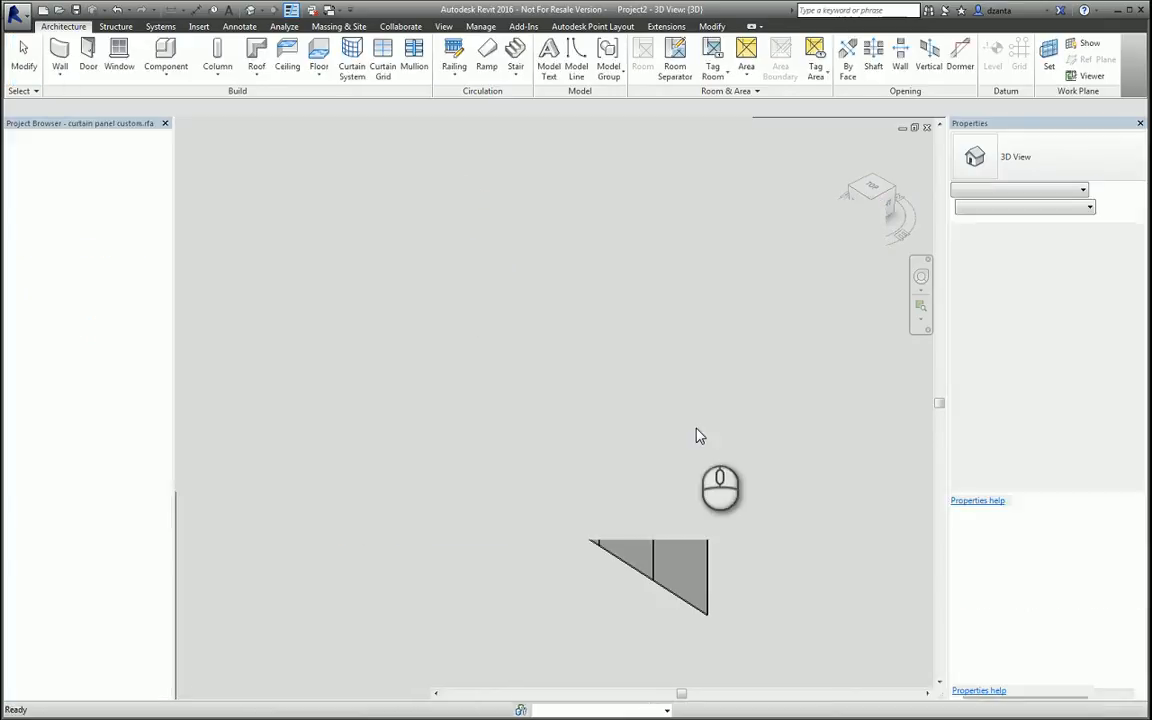
{"action": "left_click", "coordinate": [251, 11]}
{"action": "middle_click_drag", "start_coordinate": [787, 476], "coordinate": [771, 441], "text": "shift"}
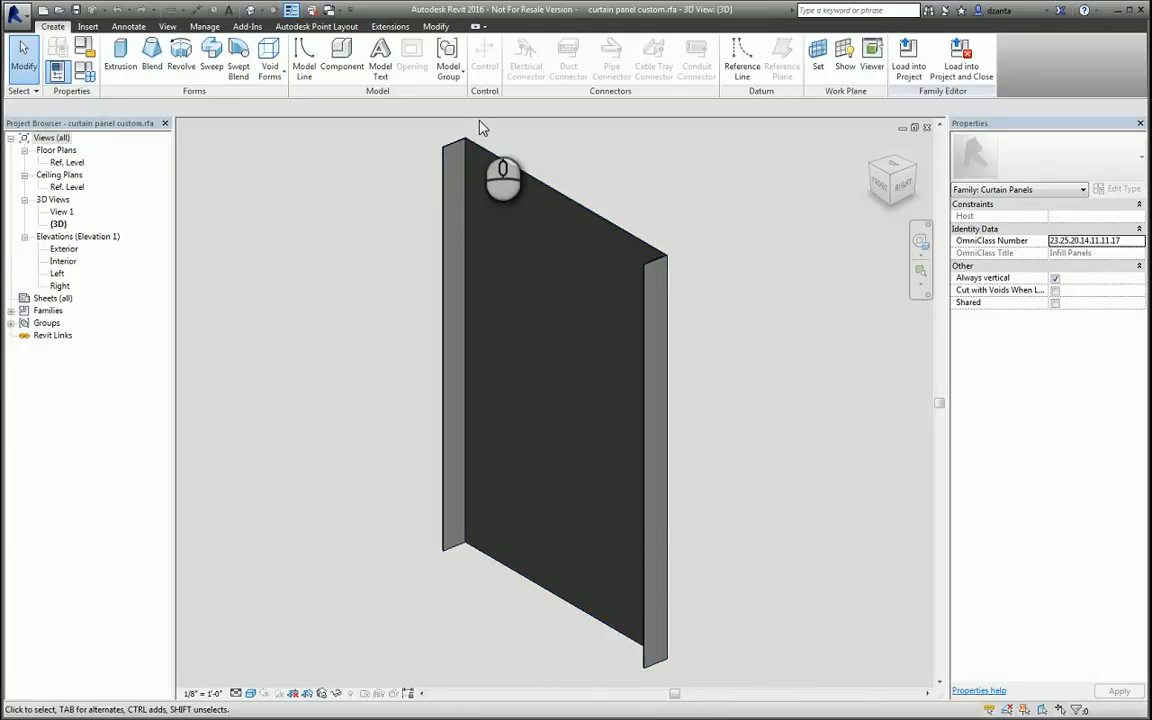
{"action": "double_click", "coordinate": [62, 248]}
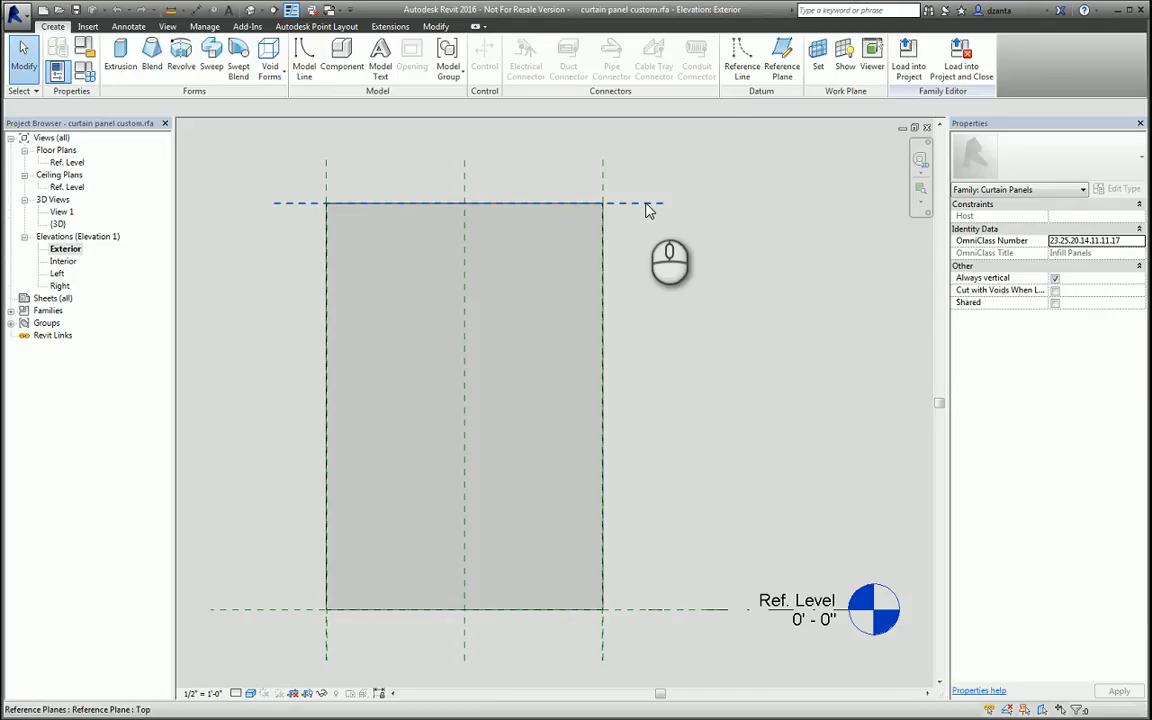
{"action": "left_click", "coordinate": [930, 129]}
Start editing the panel extrusion's sketch and display its profile in the Ref. Level floor plan.
{"action": "left_click", "coordinate": [665, 300]}
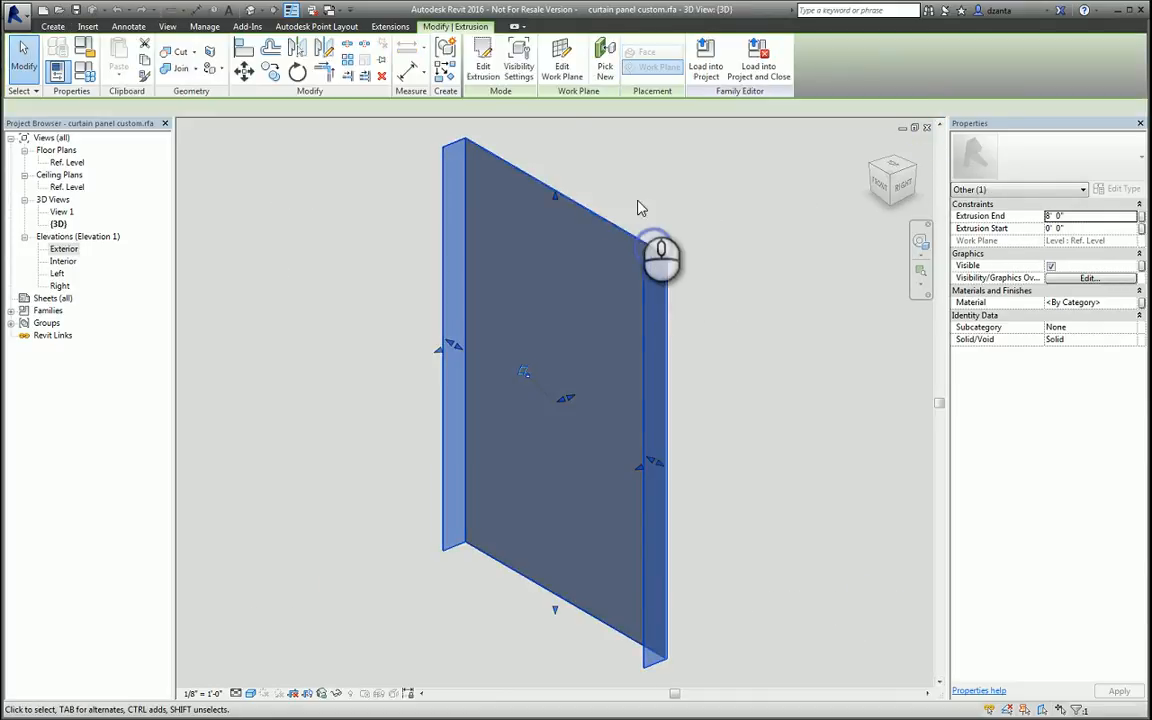
{"action": "left_click", "coordinate": [483, 68]}
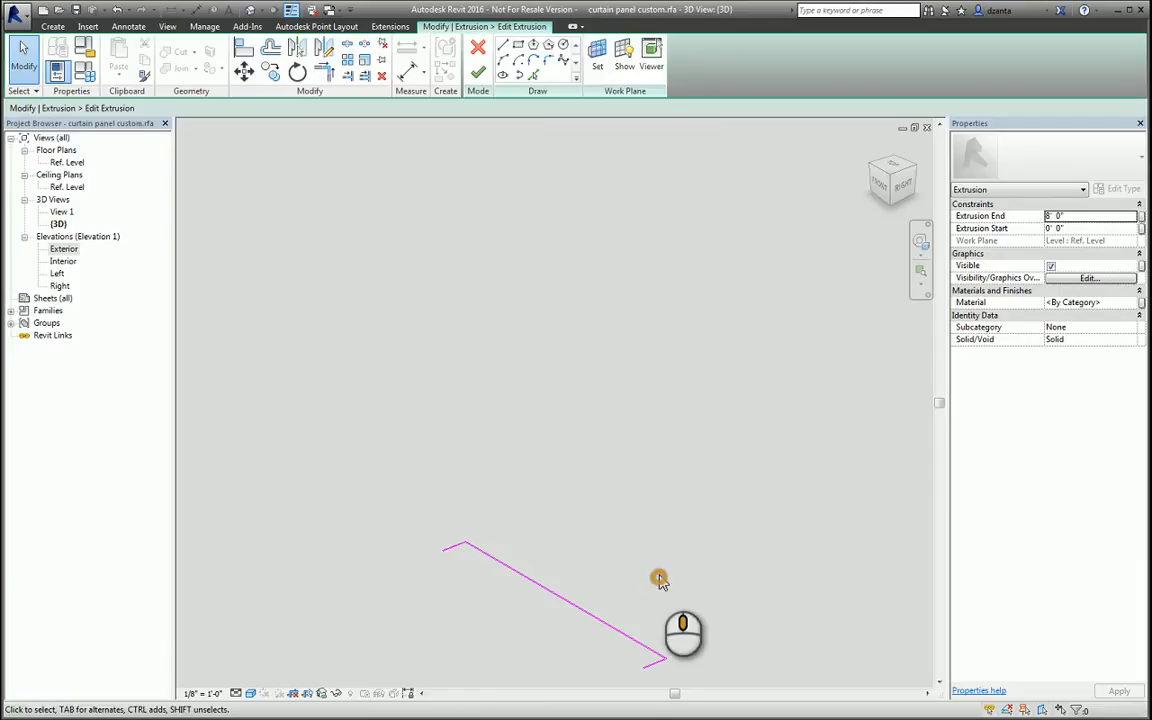
{"action": "middle_click_drag", "start_coordinate": [660, 578], "coordinate": [527, 478]}
{"action": "double_click", "coordinate": [67, 162]}
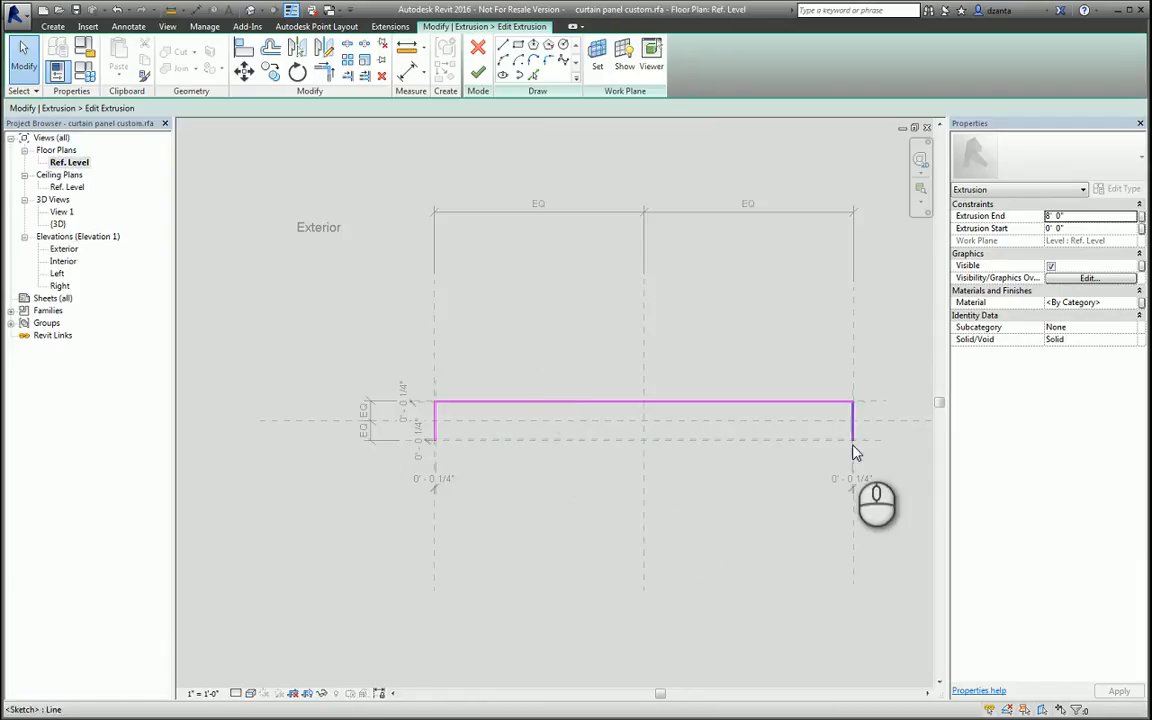
Examine the corners and folded side edges of the panel profile sketch up close in the Ref. Level plan.
{"action": "scroll", "coordinate": [437, 404], "scroll_direction": "up", "scroll_amount": 2}
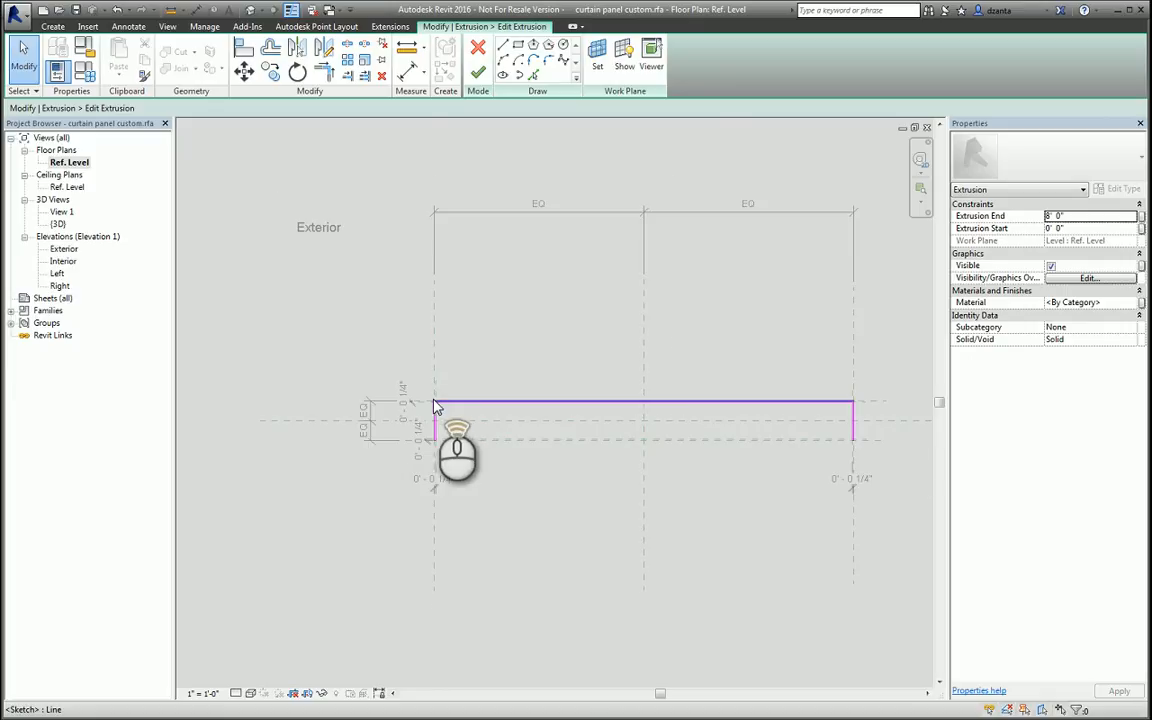
{"action": "scroll", "coordinate": [450, 414], "scroll_direction": "up", "scroll_amount": 2}
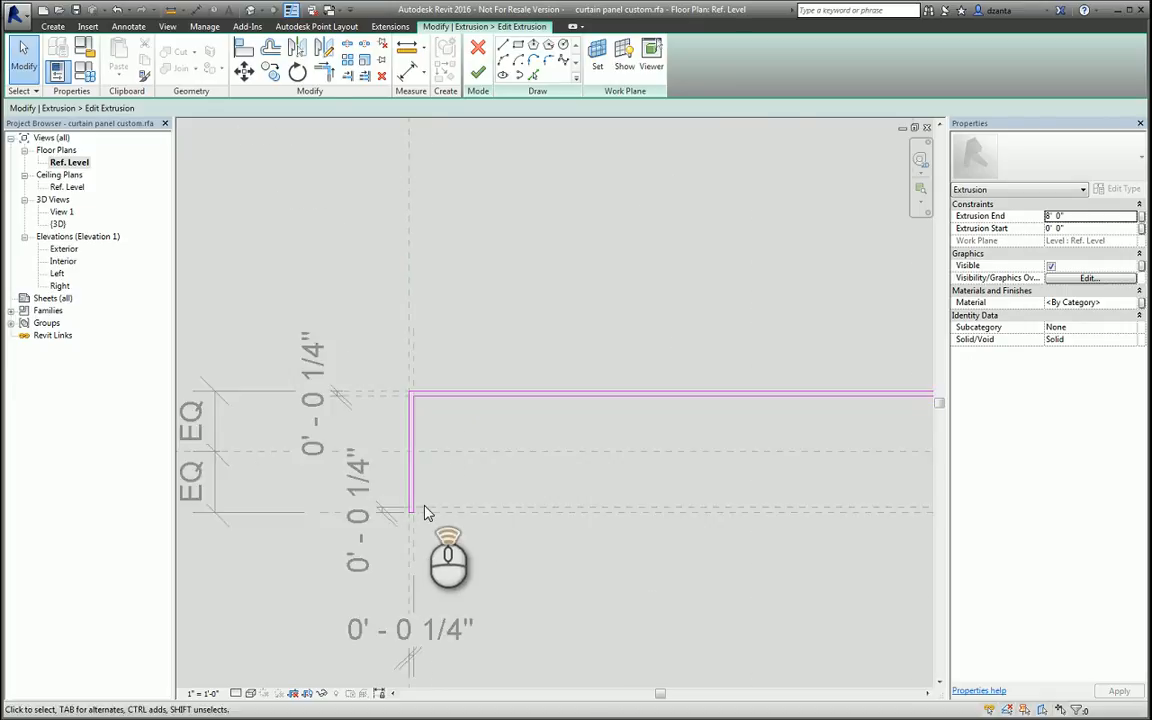
{"action": "scroll", "coordinate": [424, 513], "scroll_direction": "up", "scroll_amount": 2}
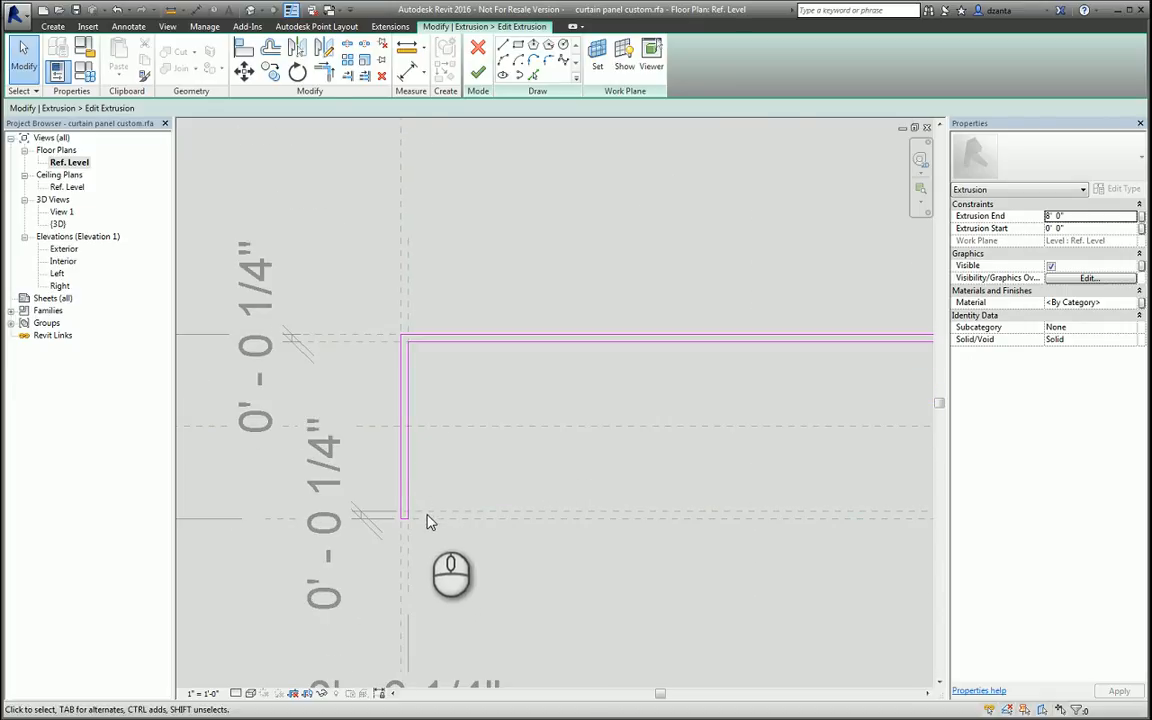
{"action": "scroll", "coordinate": [450, 505], "scroll_direction": "down", "scroll_amount": 4}
{"action": "middle_click_drag", "start_coordinate": [710, 530], "coordinate": [553, 527]}
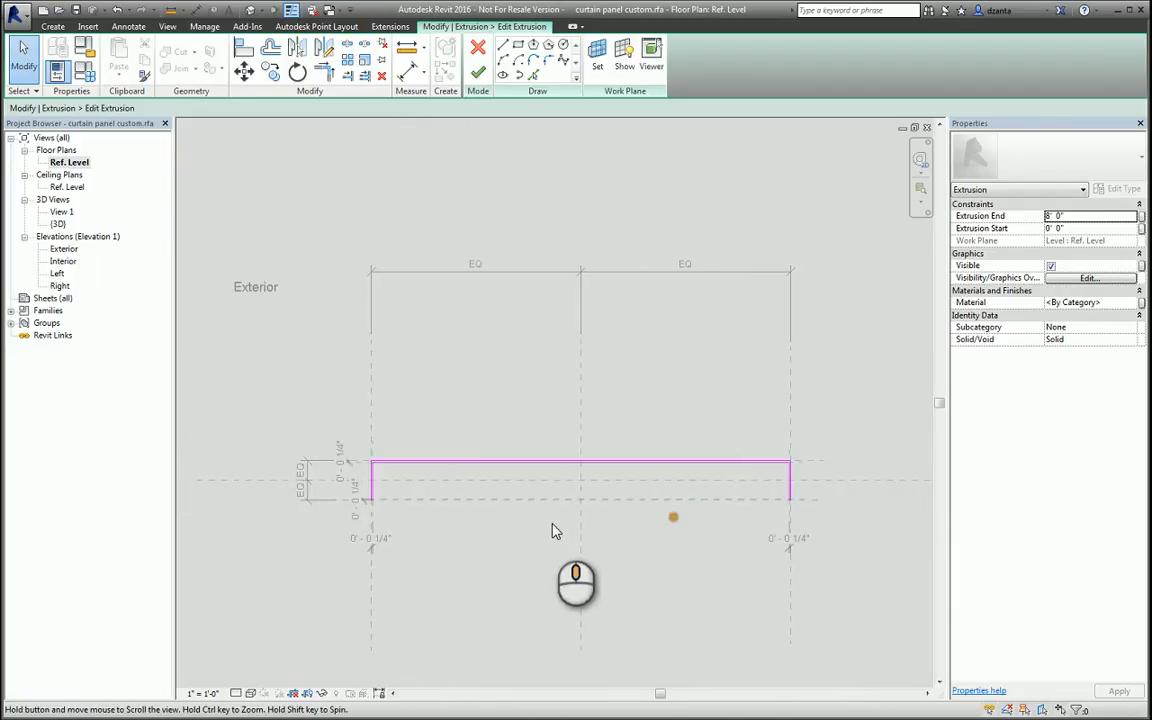
{"action": "scroll", "coordinate": [447, 520], "scroll_direction": "up", "scroll_amount": 1}
{"action": "scroll", "coordinate": [263, 489], "scroll_direction": "up", "scroll_amount": 2}
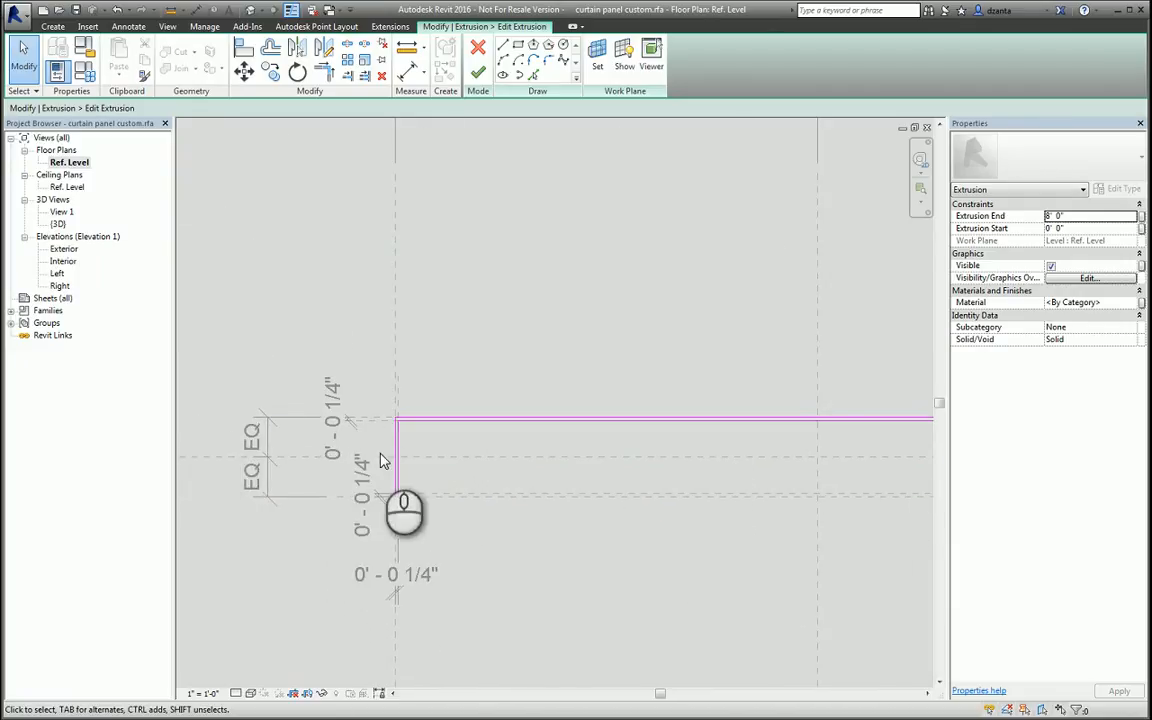
{"action": "scroll", "coordinate": [388, 457], "scroll_direction": "up", "scroll_amount": 1}
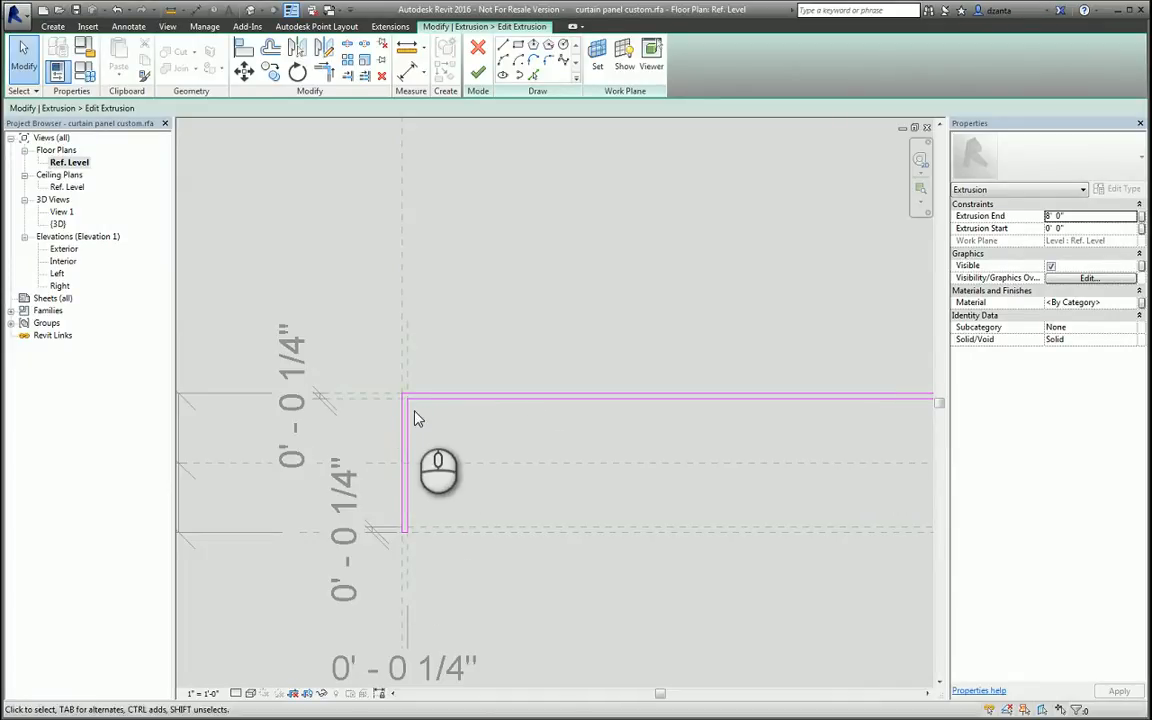
{"action": "scroll", "coordinate": [418, 425], "scroll_direction": "down", "scroll_amount": 5}
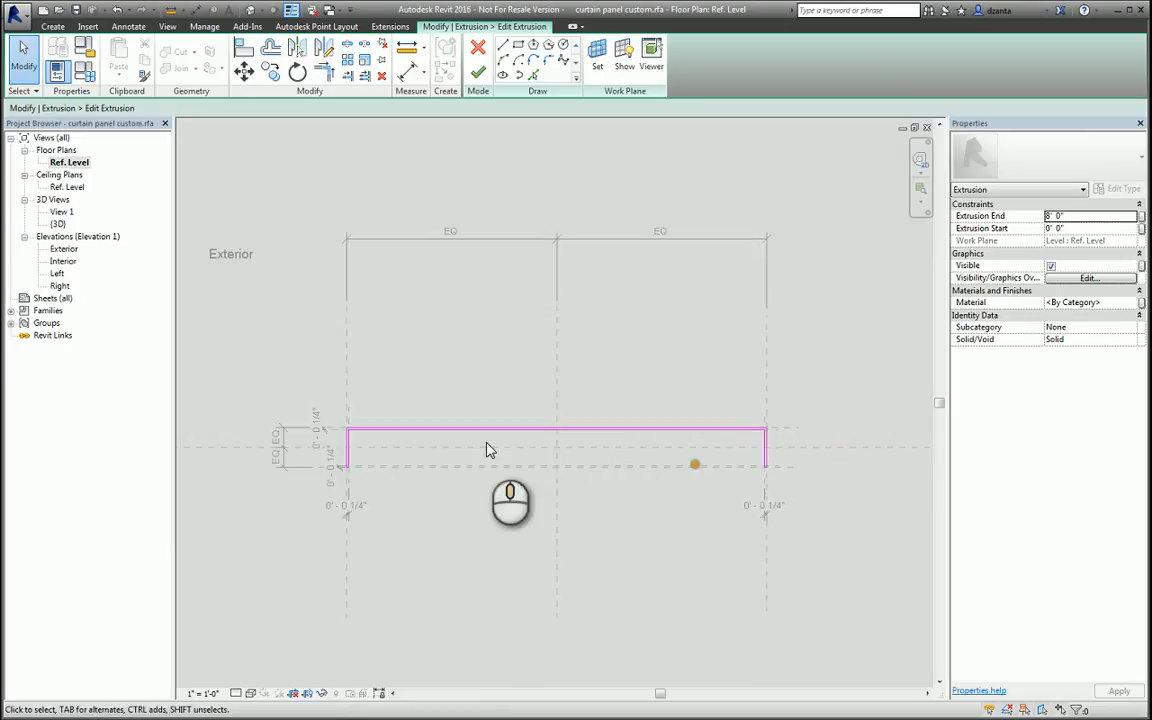
Finish the panel's extrusion sketch and load the family into the project, closing the family file.
{"action": "left_click", "coordinate": [478, 72]}
{"action": "left_click", "coordinate": [822, 268]}
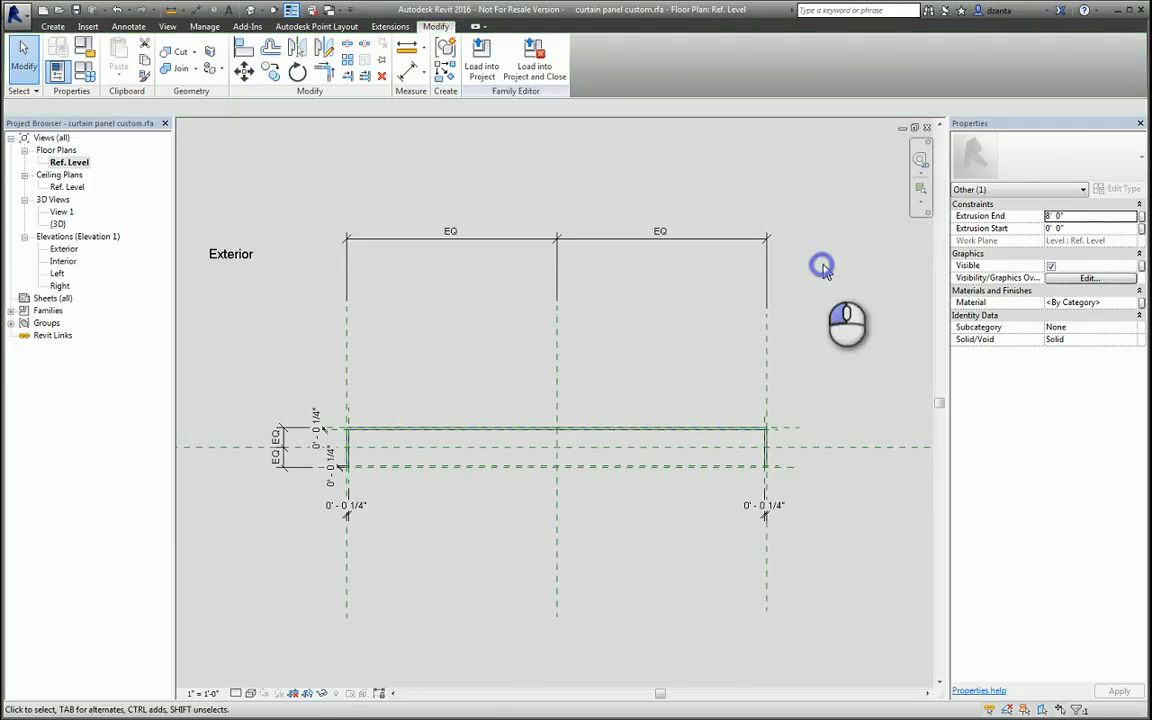
{"action": "left_click", "coordinate": [534, 60]}
{"action": "left_click", "coordinate": [643, 375]}
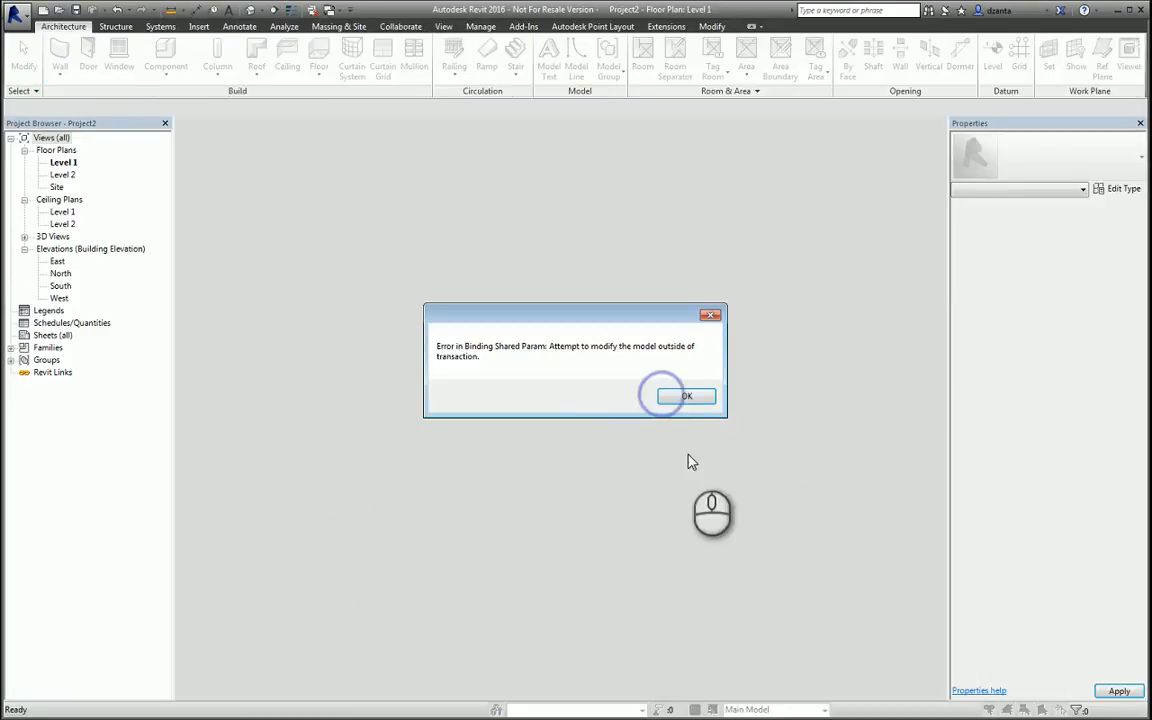
{"action": "left_click", "coordinate": [690, 396]}
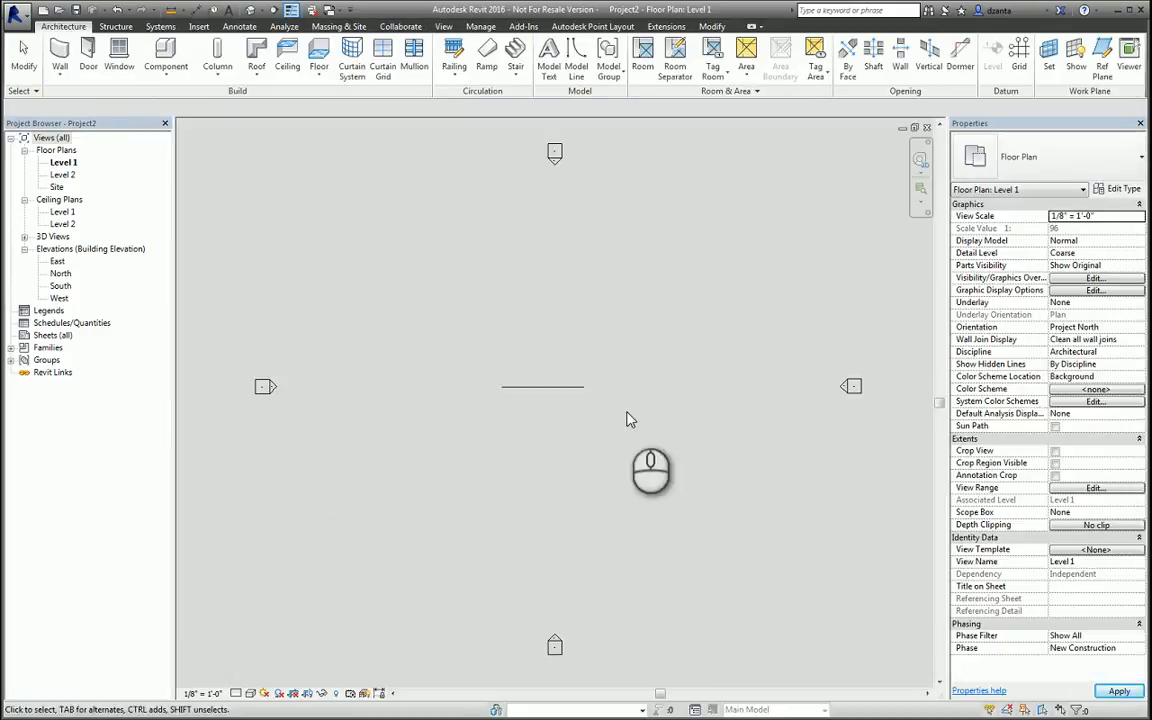
{"action": "left_click", "coordinate": [499, 316]}
In the 3D view, set the Storefront wall type's Curtain Panel to curtain panel custom.
{"action": "left_click", "coordinate": [256, 12]}
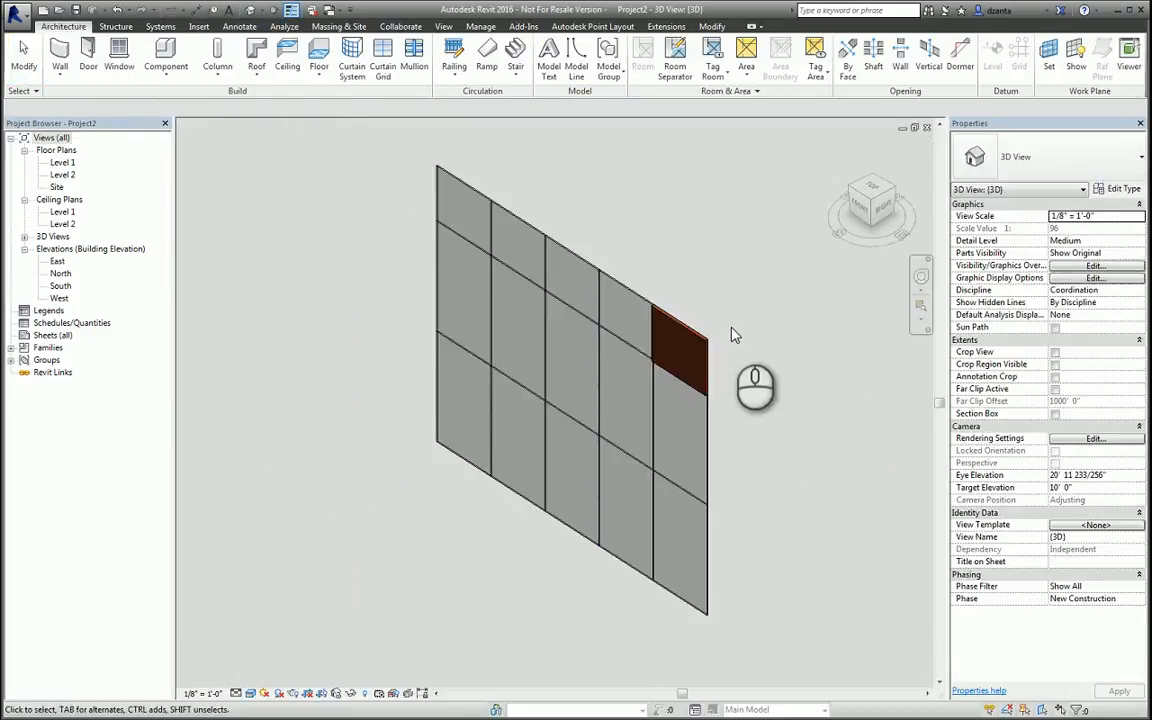
{"action": "middle_click_drag", "start_coordinate": [733, 334], "coordinate": [697, 308], "text": "shift"}
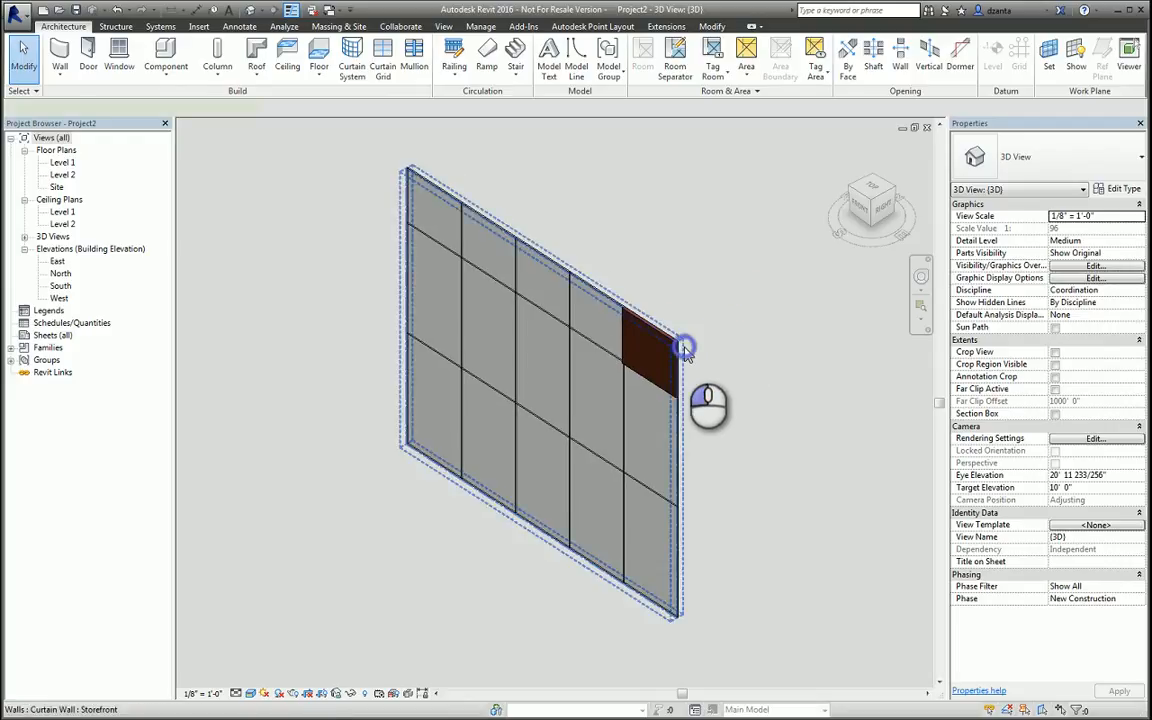
{"action": "left_click", "coordinate": [680, 340]}
{"action": "left_click", "coordinate": [1118, 189]}
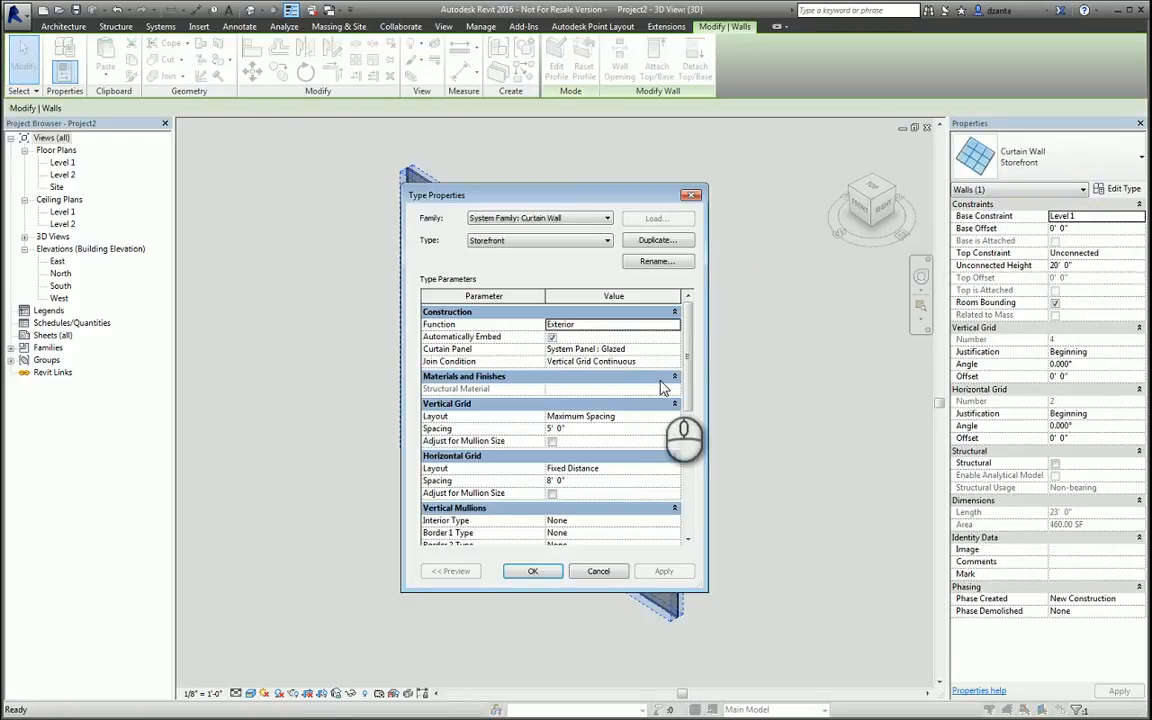
{"action": "left_click", "coordinate": [677, 349]}
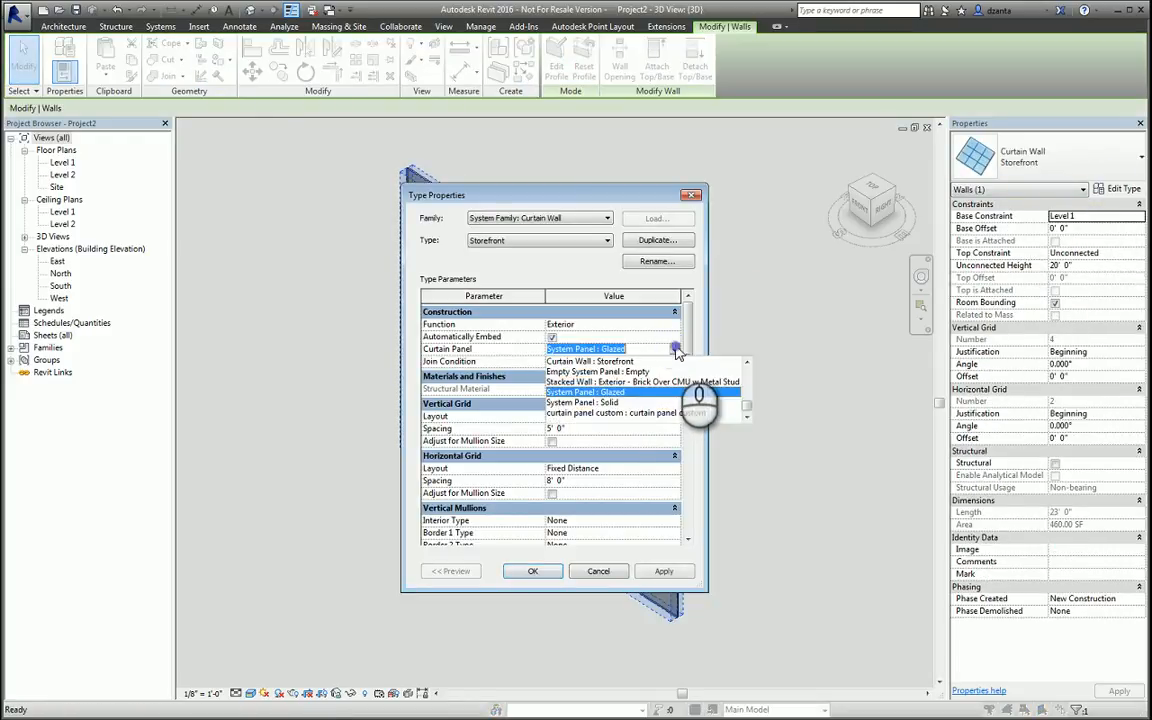
{"action": "left_click", "coordinate": [674, 404]}
{"action": "left_click", "coordinate": [663, 571]}
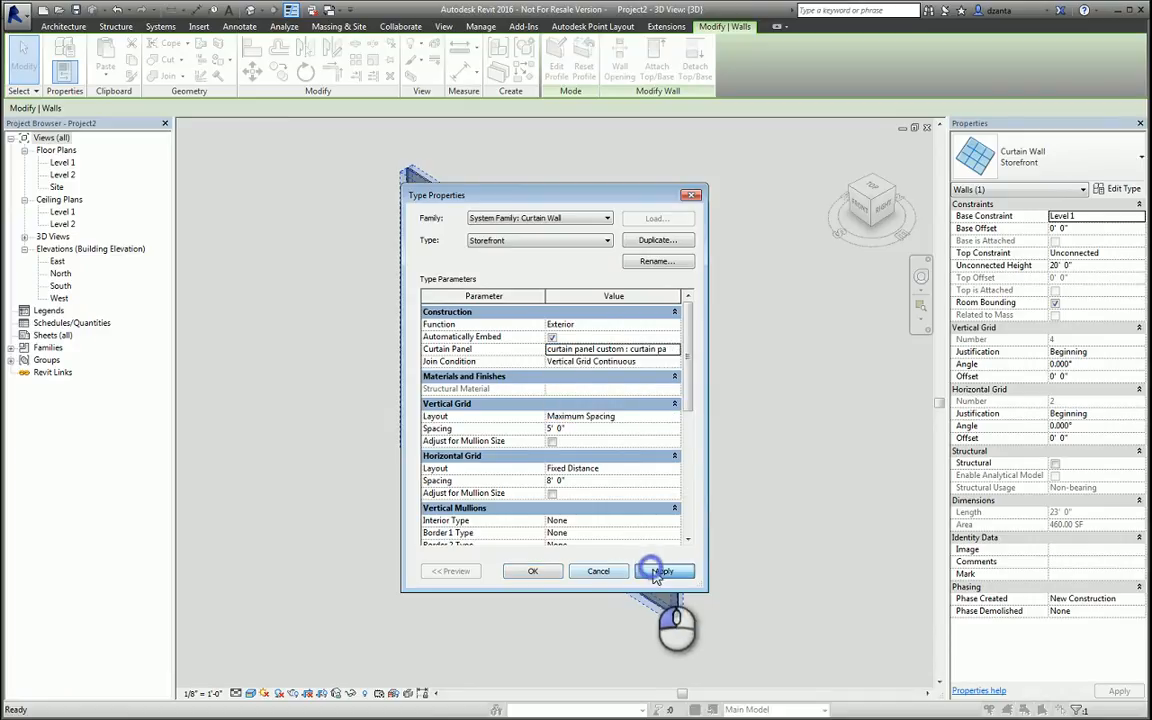
{"action": "left_click", "coordinate": [532, 571]}
{"action": "left_click", "coordinate": [542, 604]}
Select the solid red panel in the wall's upper corner and re-pin it to use the wall type's custom panel.
{"action": "scroll", "coordinate": [727, 518], "scroll_direction": "up", "scroll_amount": 5}
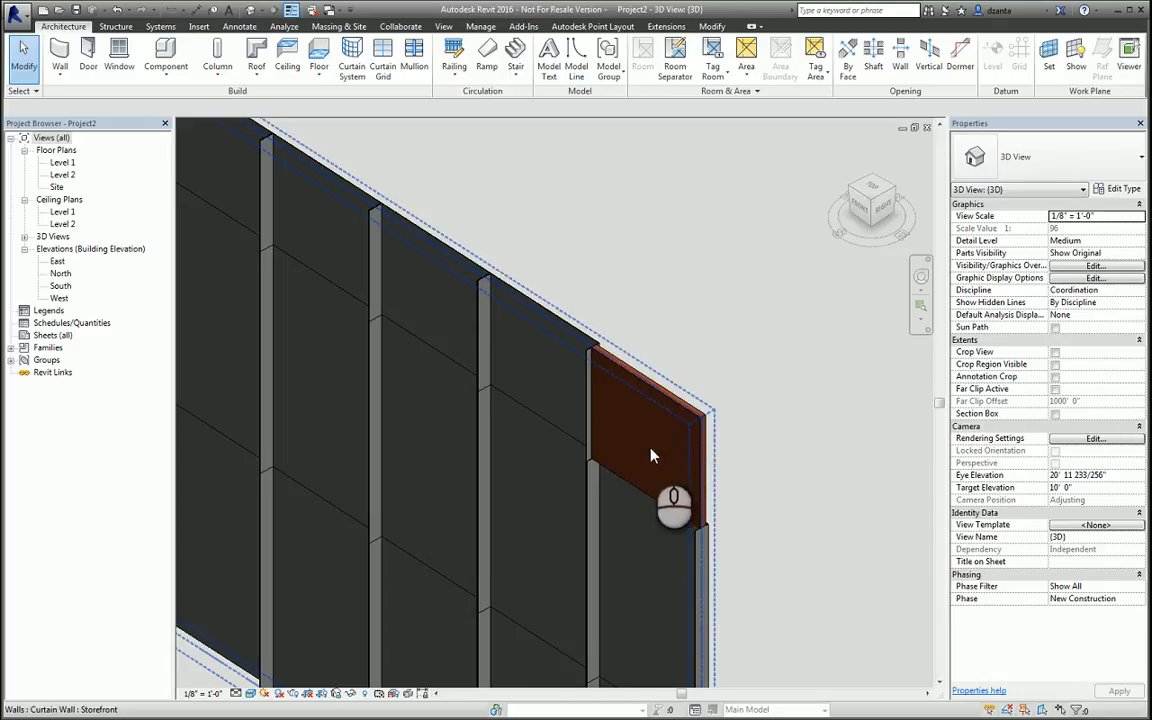
{"action": "left_click", "coordinate": [770, 452]}
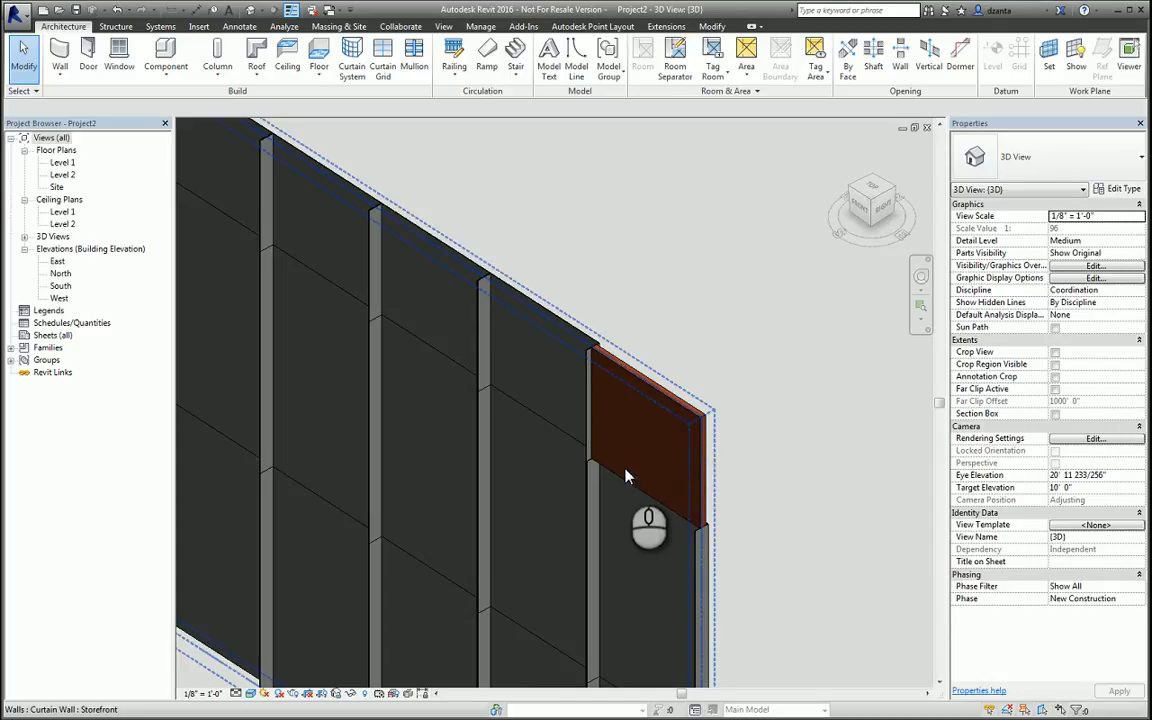
{"action": "left_click", "coordinate": [627, 476]}
{"action": "scroll", "coordinate": [733, 494], "scroll_direction": "down", "scroll_amount": 3}
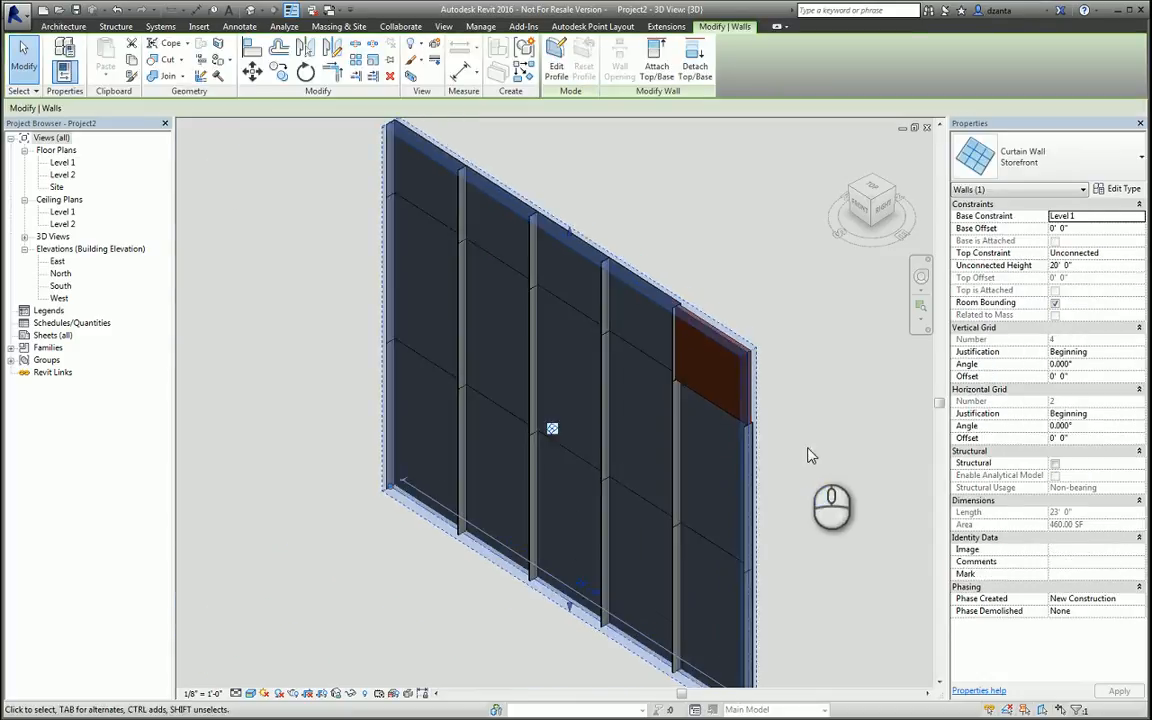
{"action": "left_click", "coordinate": [808, 448]}
{"action": "middle_click_drag", "start_coordinate": [769, 470], "coordinate": [813, 427], "text": "shift"}
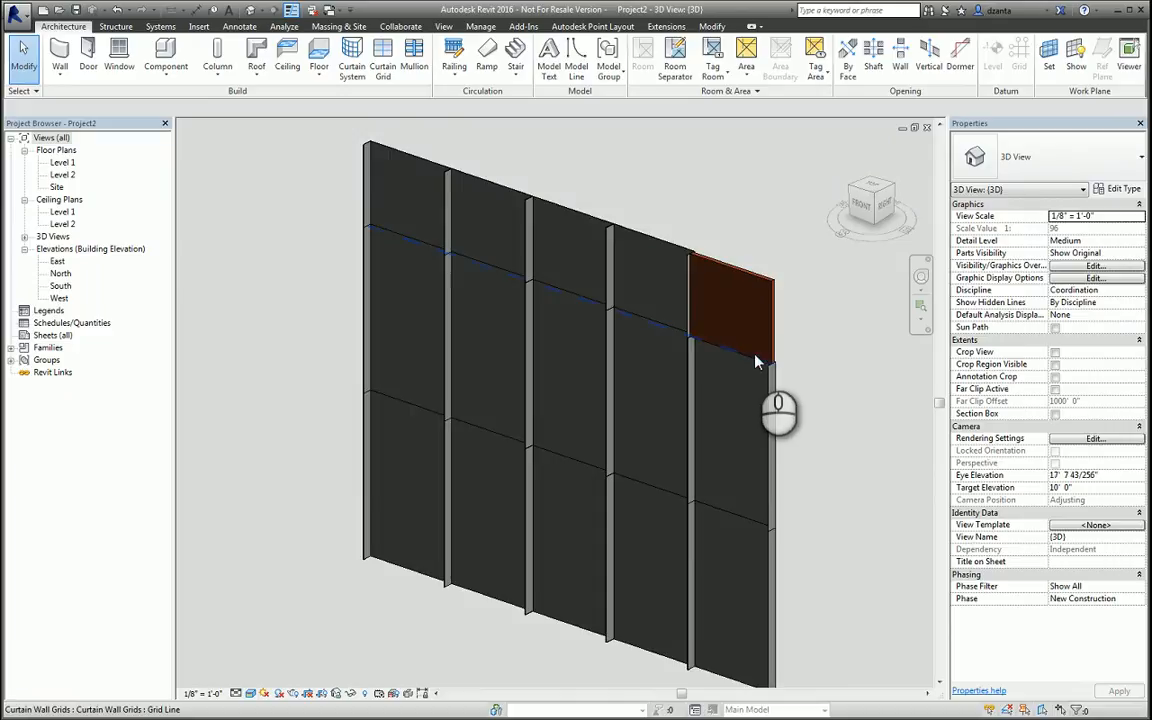
{"action": "key", "text": "Tab"}
{"action": "key", "text": "Tab"}
{"action": "left_click", "coordinate": [757, 362]}
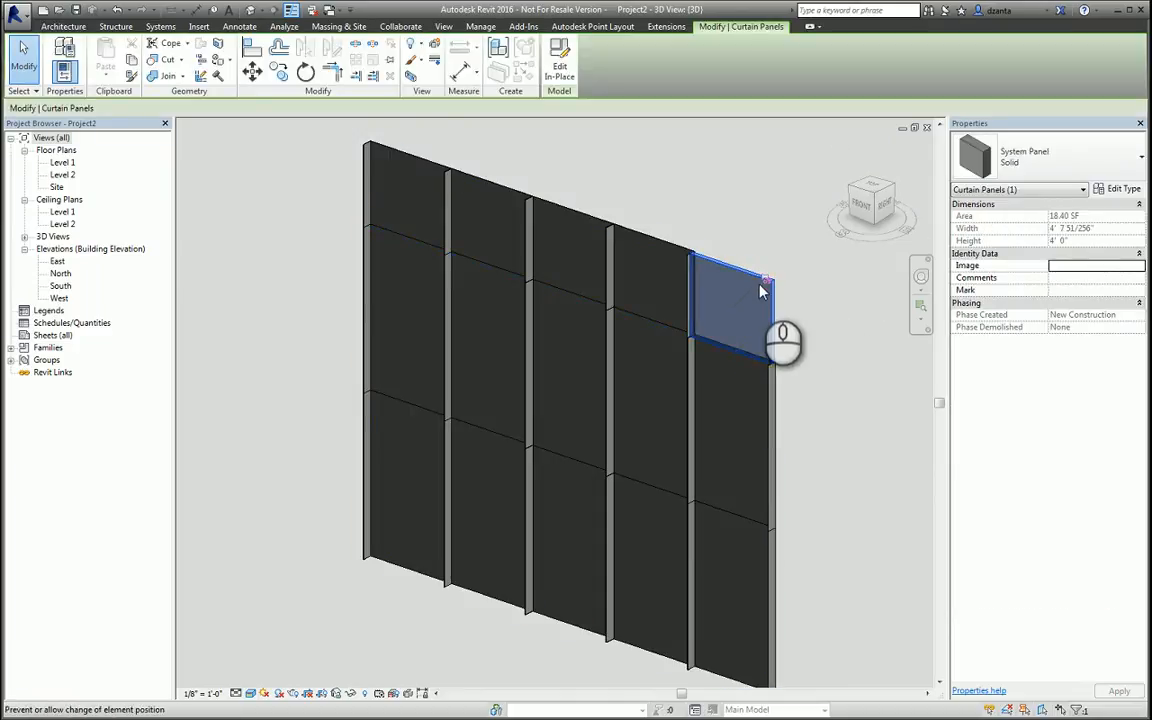
{"action": "left_click", "coordinate": [813, 316]}
Inspect the curtain wall's custom panels and their folded side edges from the opposite side.
{"action": "middle_click_drag", "start_coordinate": [813, 316], "coordinate": [673, 494], "text": "shift"}
{"action": "middle_click_drag", "start_coordinate": [543, 497], "coordinate": [704, 519], "text": "shift"}
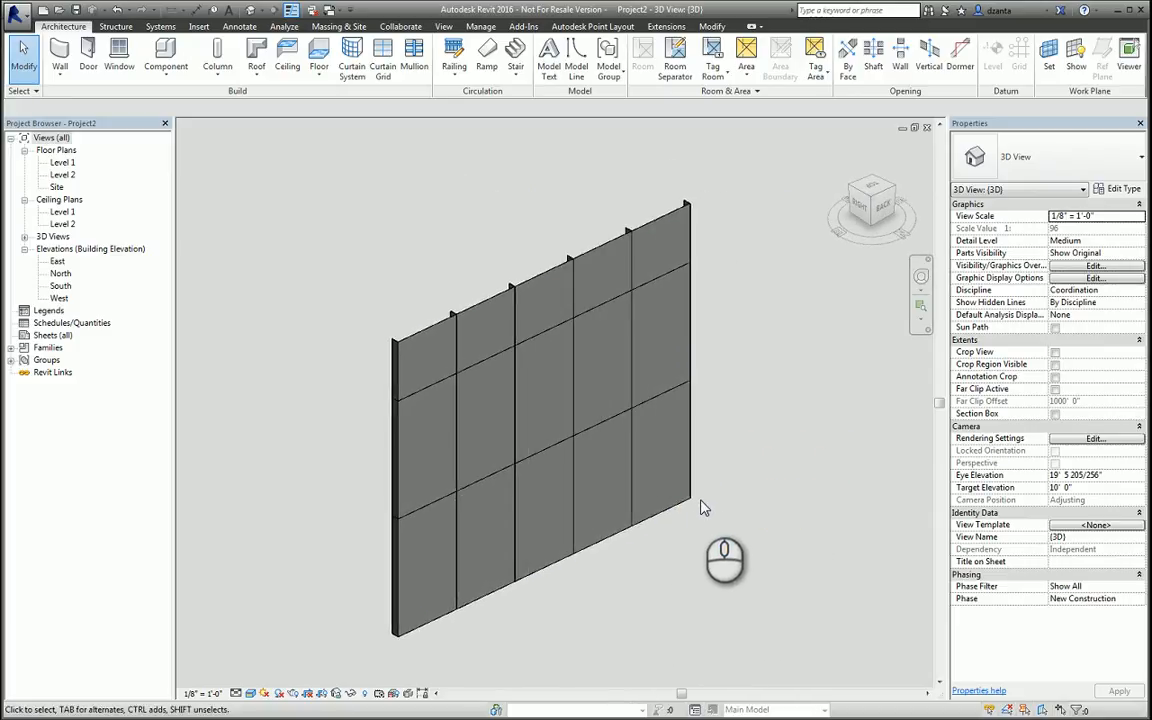
{"action": "middle_click_drag", "start_coordinate": [715, 550], "coordinate": [740, 506], "text": "shift"}
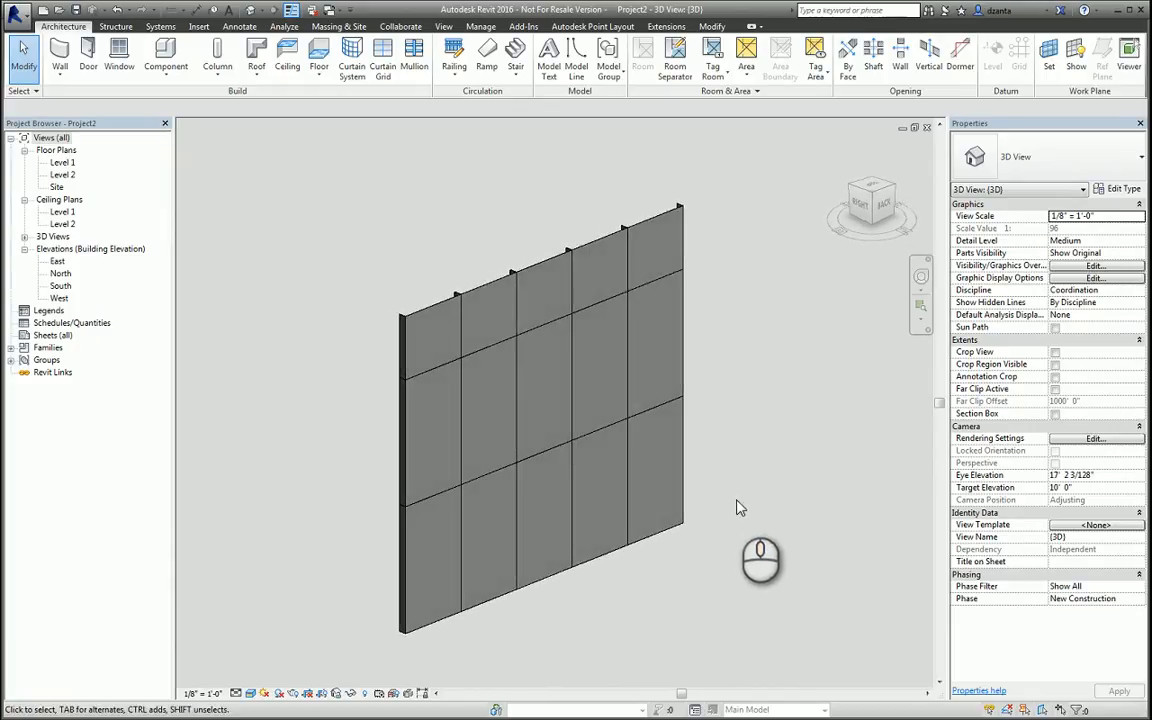